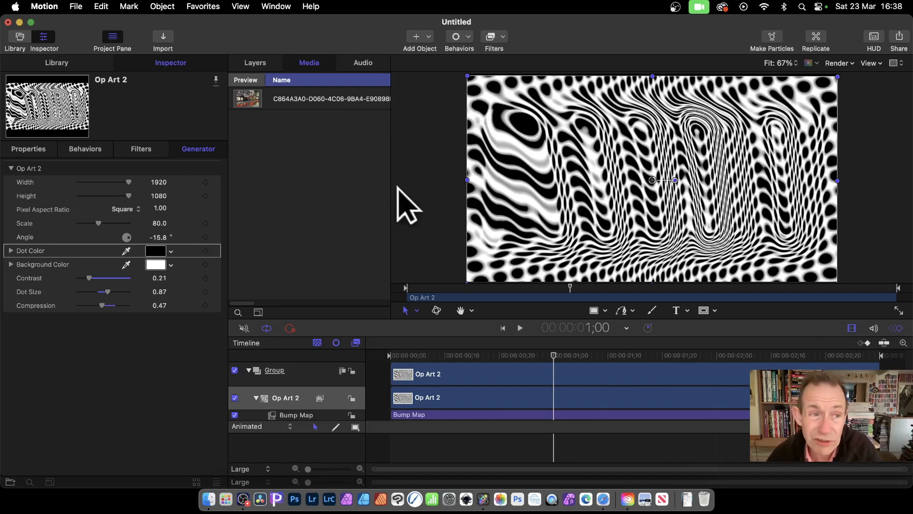
- Create a new blank Motion project with the Broadcast HD 1080 preset, 29.97 fps and a 3-second duration
{"action": "left_click", "coordinate": [78, 7]}
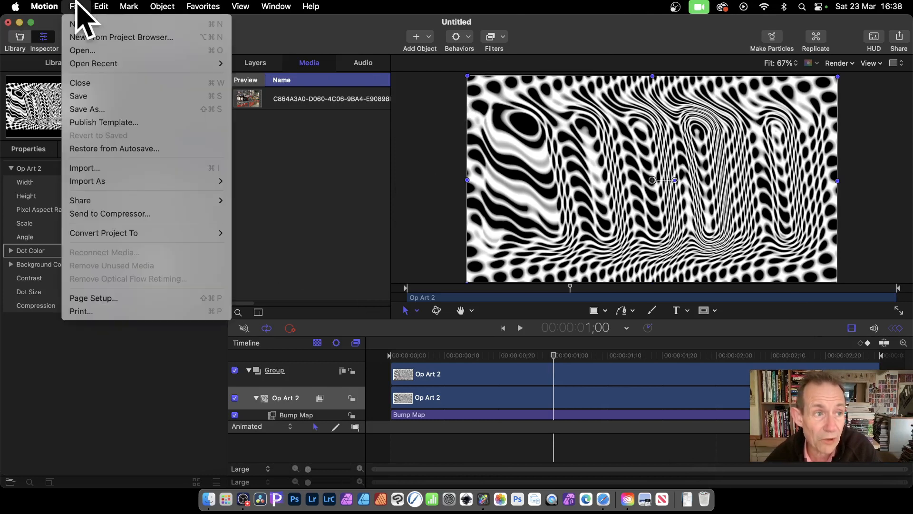
{"action": "left_click", "coordinate": [83, 27]}
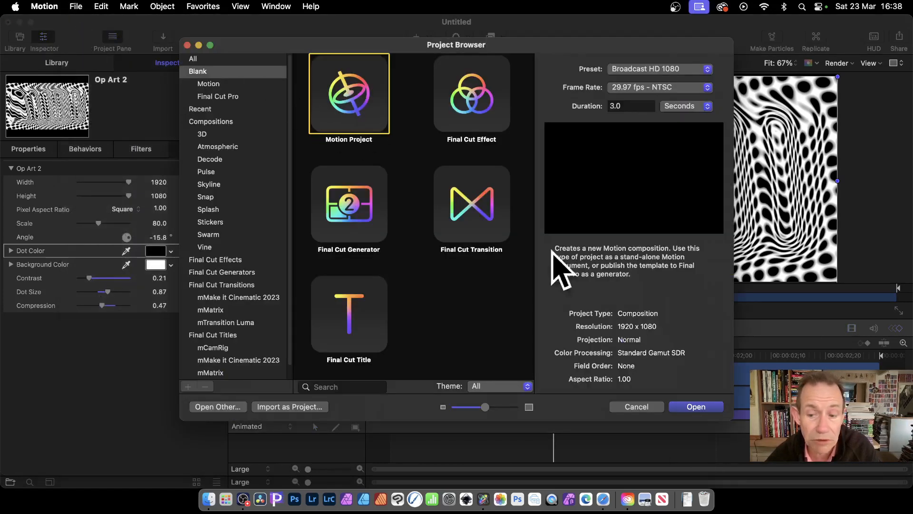
{"action": "left_click", "coordinate": [700, 407]}
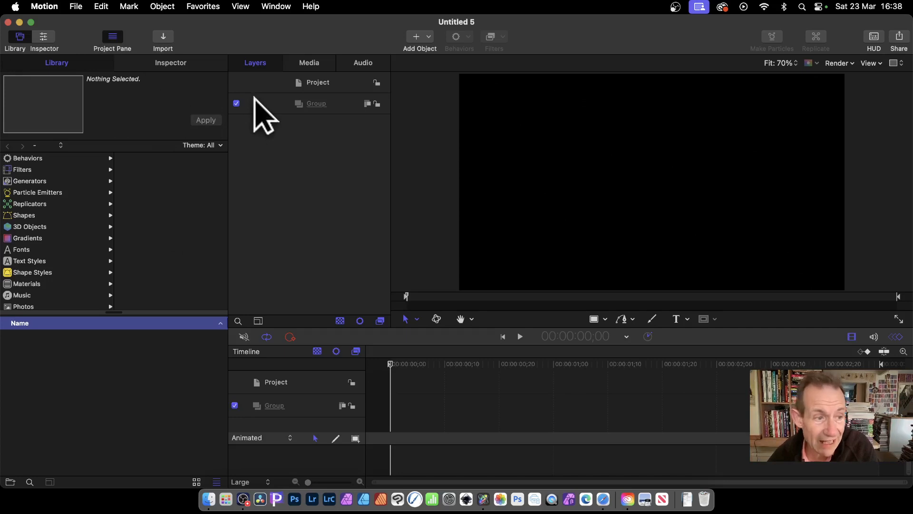
- Add the Op Art 2 generator from the library to the start of the empty project's timeline
{"action": "left_click", "coordinate": [42, 183]}
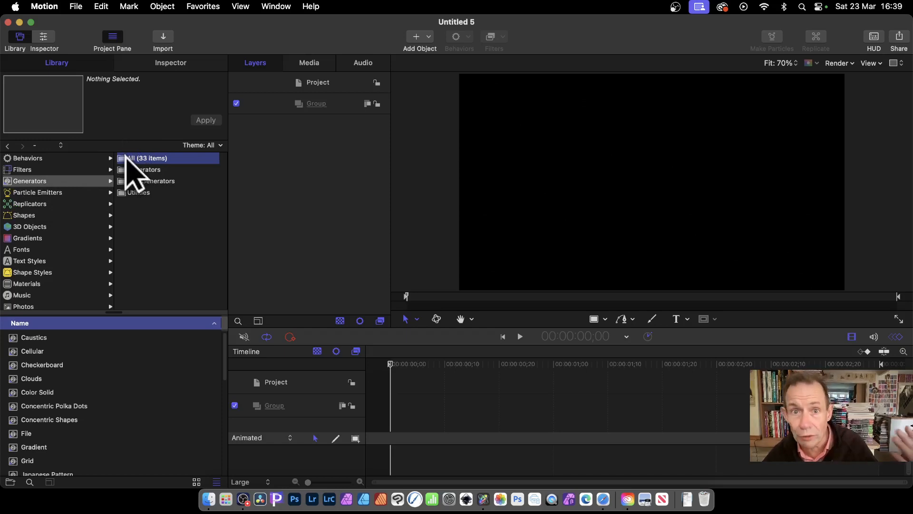
{"action": "scroll", "coordinate": [78, 375], "scroll_direction": "down", "scroll_amount": 5}
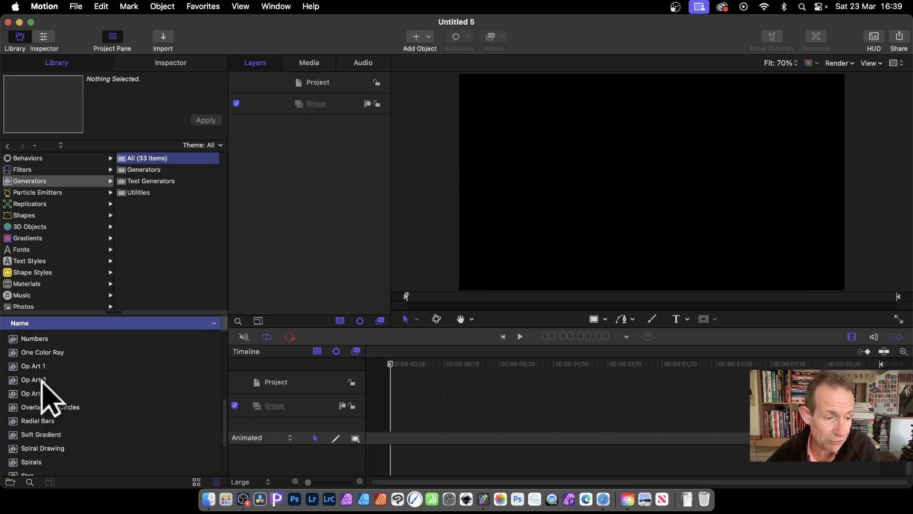
{"action": "left_click", "coordinate": [41, 384]}
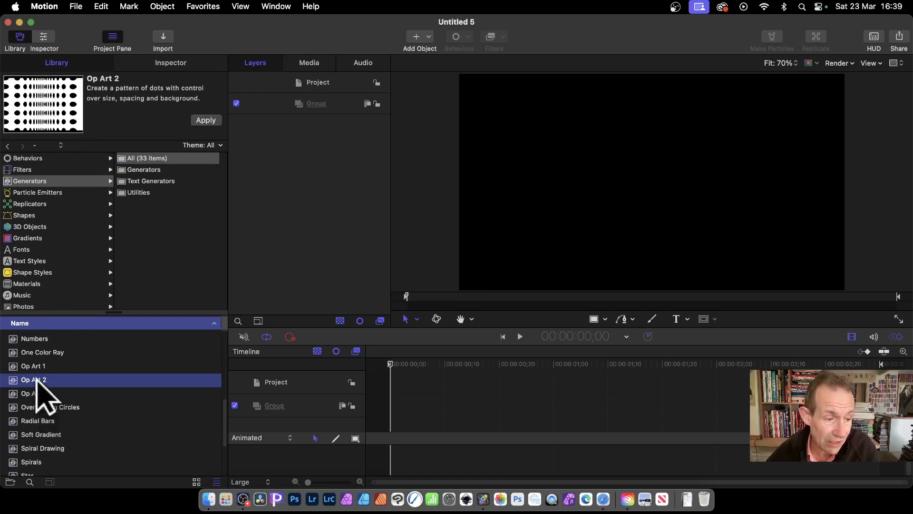
{"action": "left_click_drag", "start_coordinate": [36, 380], "coordinate": [402, 405]}
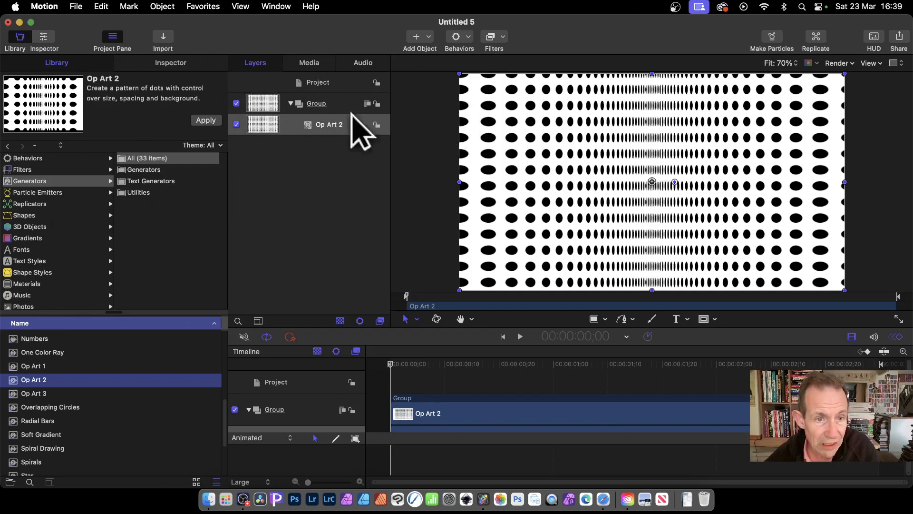
- Set the Op Art 2 generator's compression to 0.49 and its angle to about -61.9°
{"action": "left_click", "coordinate": [49, 38]}
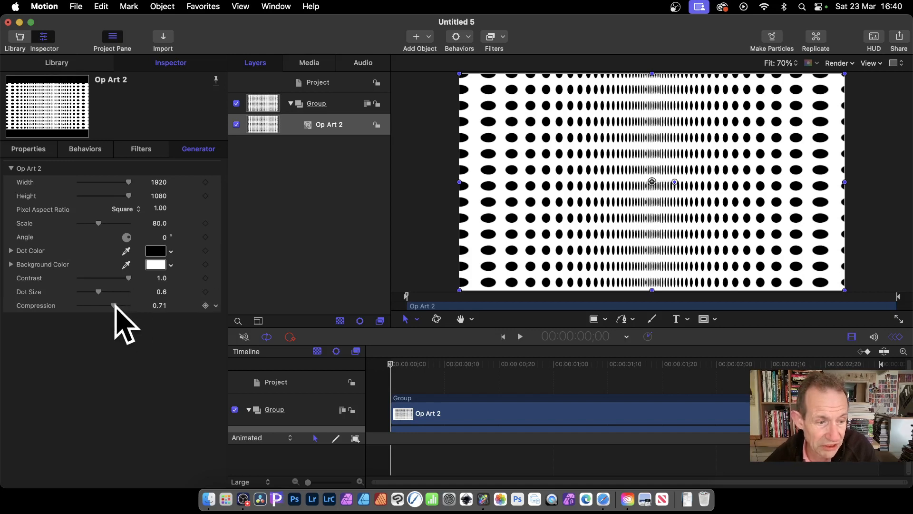
{"action": "left_click_drag", "start_coordinate": [114, 304], "coordinate": [104, 305]}
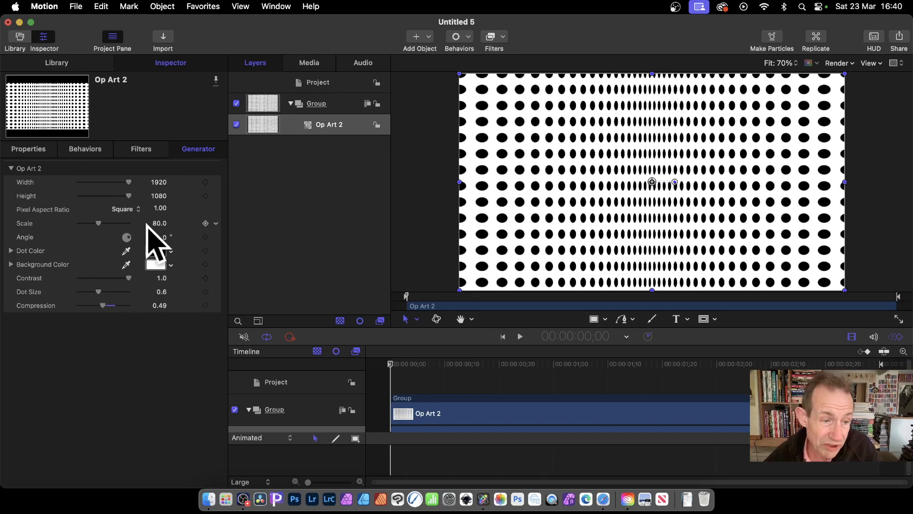
{"action": "left_click_drag", "start_coordinate": [127, 244], "coordinate": [131, 244]}
{"action": "left_click", "coordinate": [491, 151]}
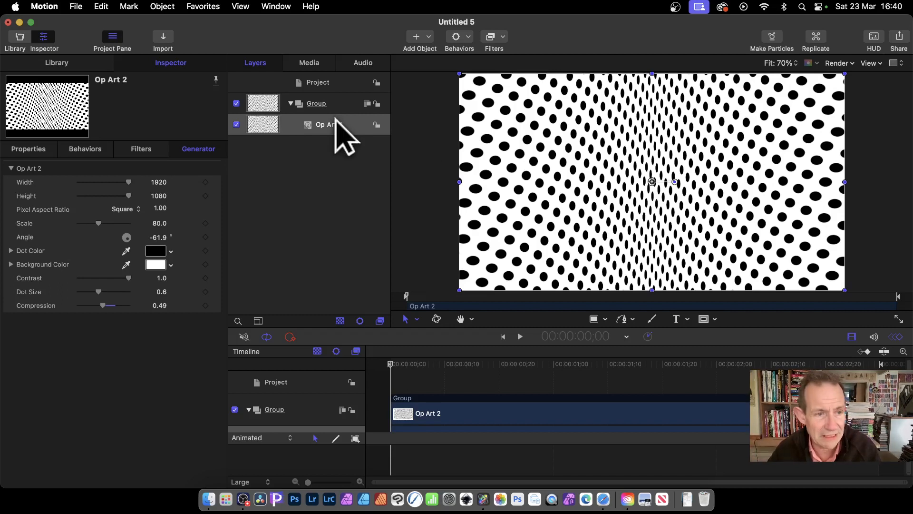
- Apply the Bump Map distortion filter to the Op Art 2 layer, with direction about -57.4° and amount 0.25
{"action": "left_click", "coordinate": [140, 148]}
{"action": "left_click", "coordinate": [210, 148]}
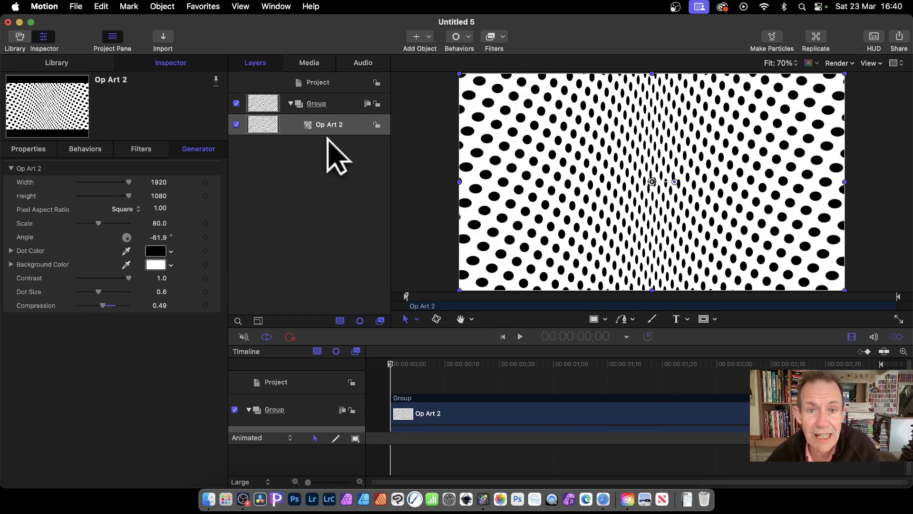
{"action": "left_click", "coordinate": [506, 38]}
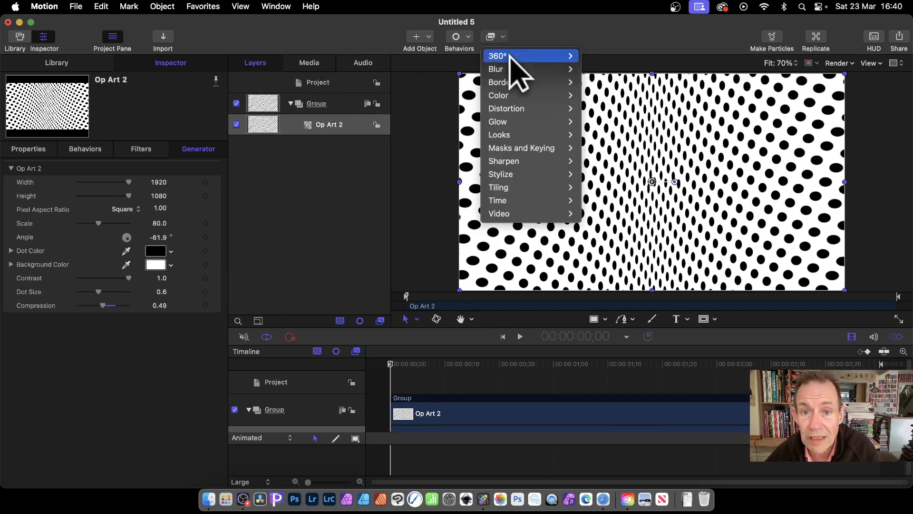
{"action": "mouse_move", "coordinate": [519, 112]}
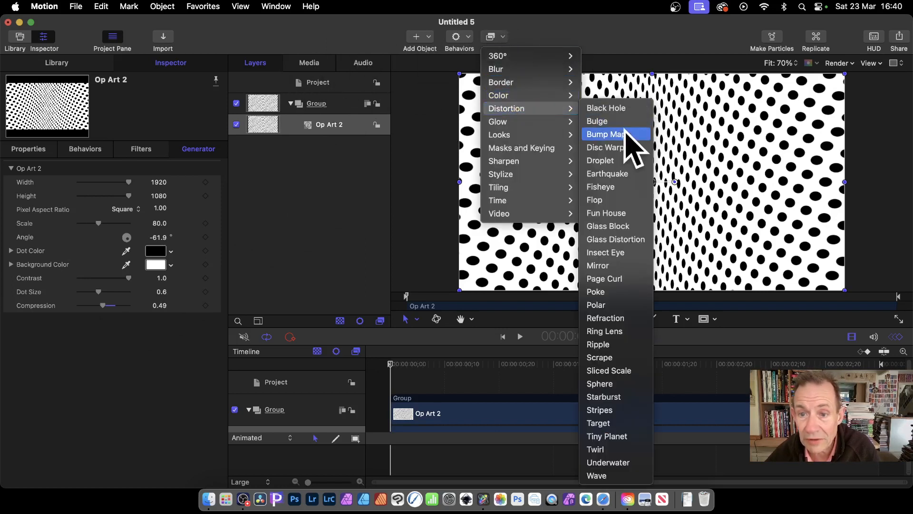
{"action": "left_click", "coordinate": [629, 135]}
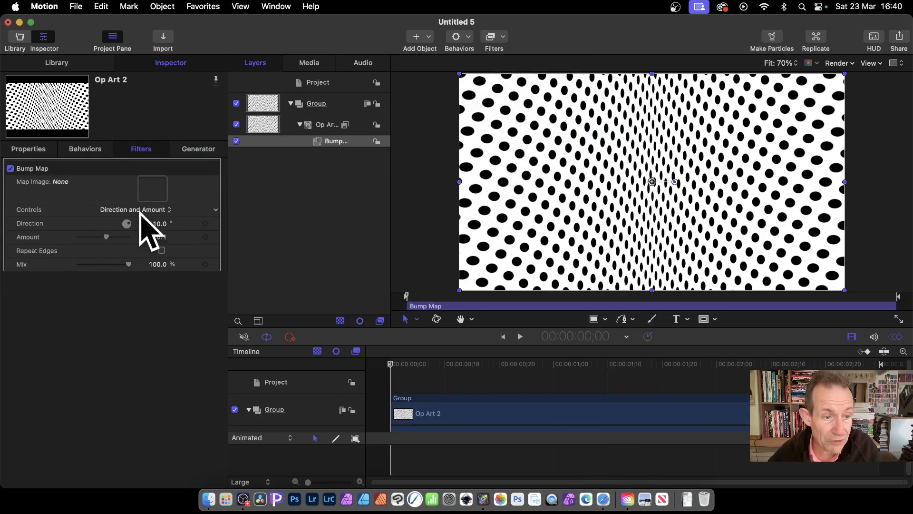
{"action": "mouse_move", "coordinate": [129, 222]}
{"action": "left_mouse_down"}
{"action": "mouse_move", "coordinate": [149, 224]}
{"action": "mouse_move", "coordinate": [127, 223]}
{"action": "left_mouse_up"}
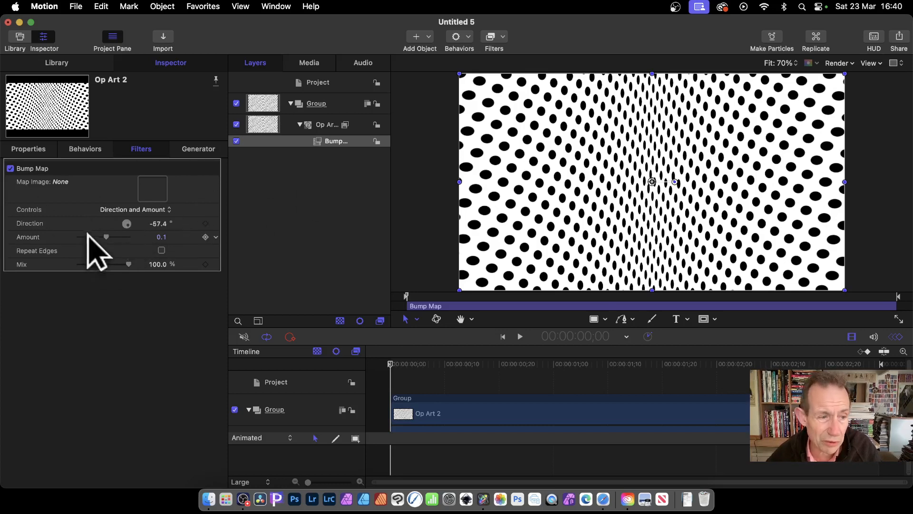
{"action": "left_click_drag", "start_coordinate": [107, 237], "coordinate": [110, 237]}
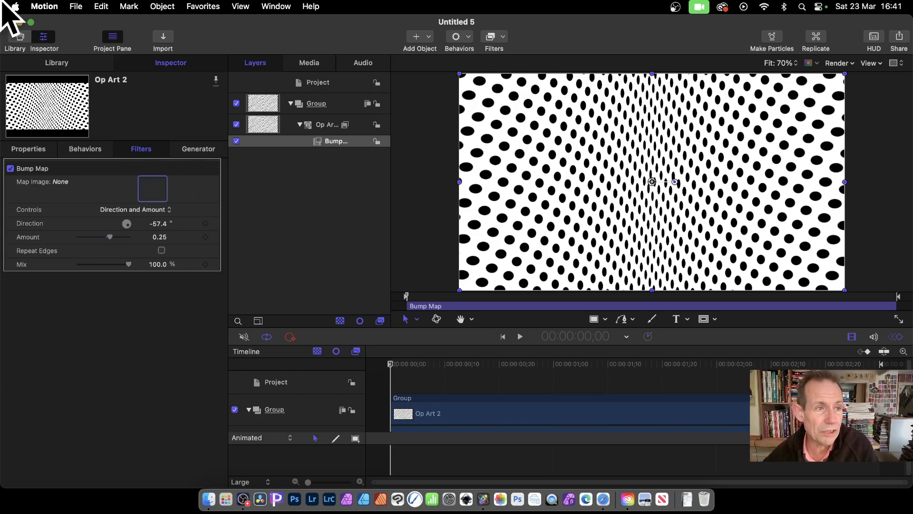
- Add the library's Blue Rectangle shape in a new group above the Op Art 2 group, undoing any placement inside the Op Art 2 layer
{"action": "left_click", "coordinate": [20, 38]}
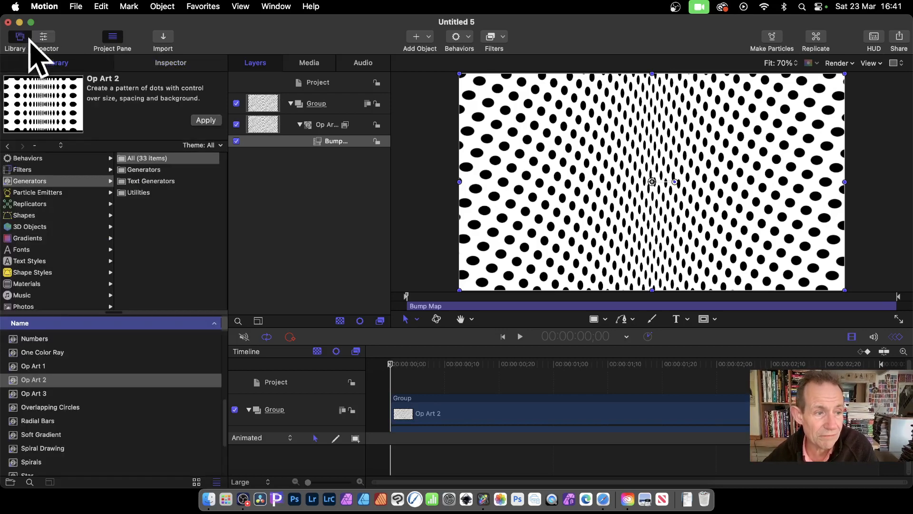
{"action": "left_click", "coordinate": [23, 216]}
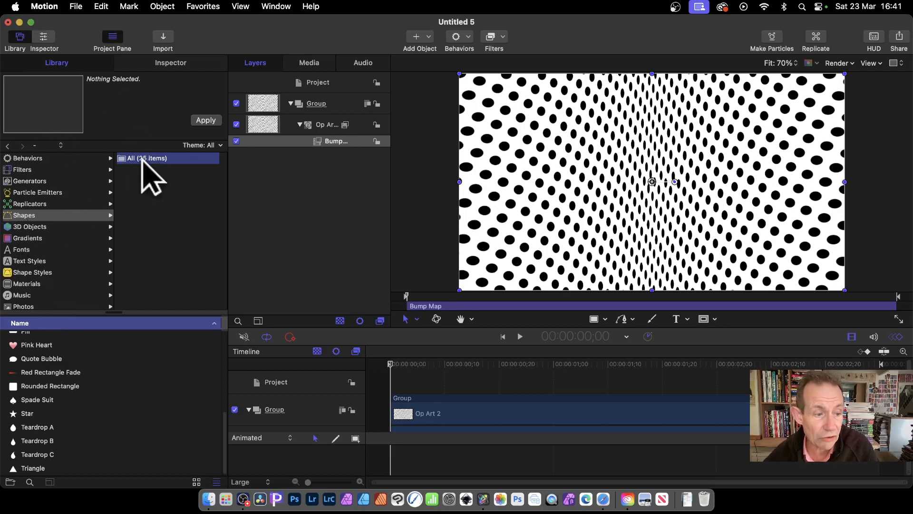
{"action": "scroll", "coordinate": [107, 433], "scroll_direction": "up", "scroll_amount": 5}
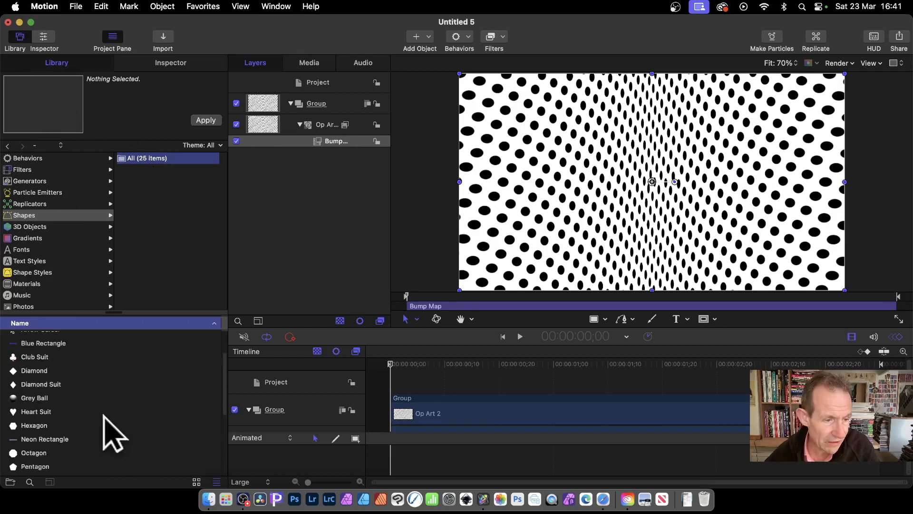
{"action": "scroll", "coordinate": [107, 410], "scroll_direction": "up", "scroll_amount": 1}
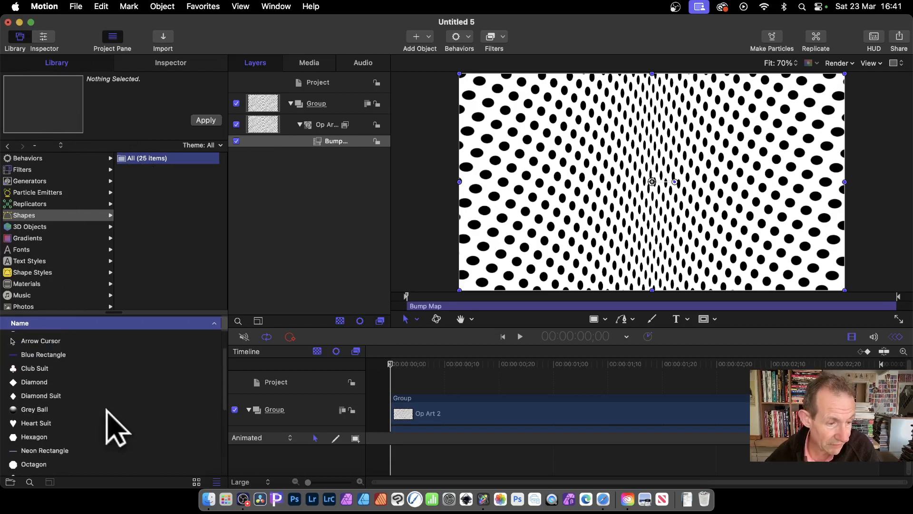
{"action": "scroll", "coordinate": [109, 419], "scroll_direction": "up", "scroll_amount": 1}
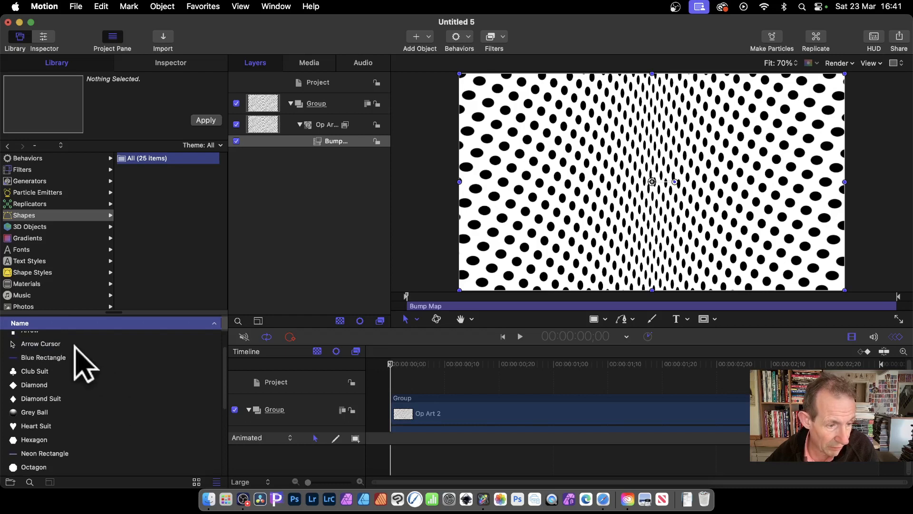
{"action": "left_click", "coordinate": [47, 361]}
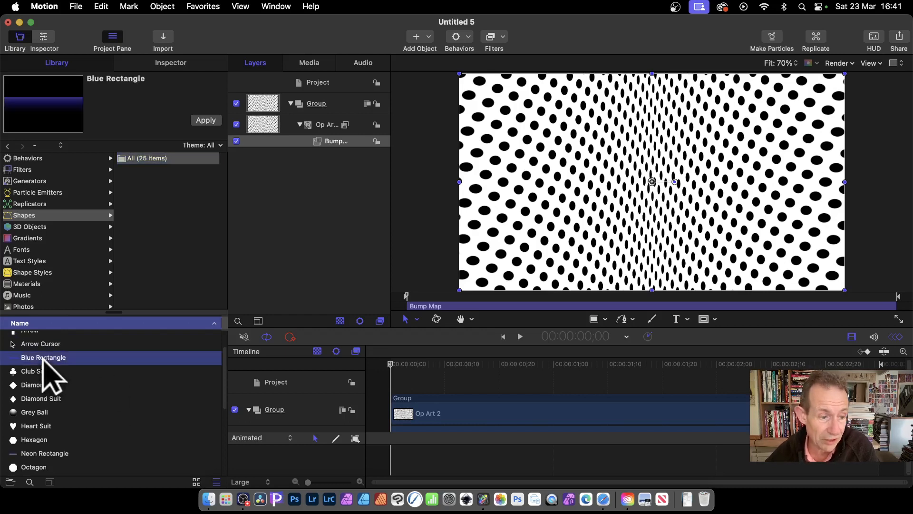
{"action": "left_click_drag", "start_coordinate": [43, 362], "coordinate": [296, 135]}
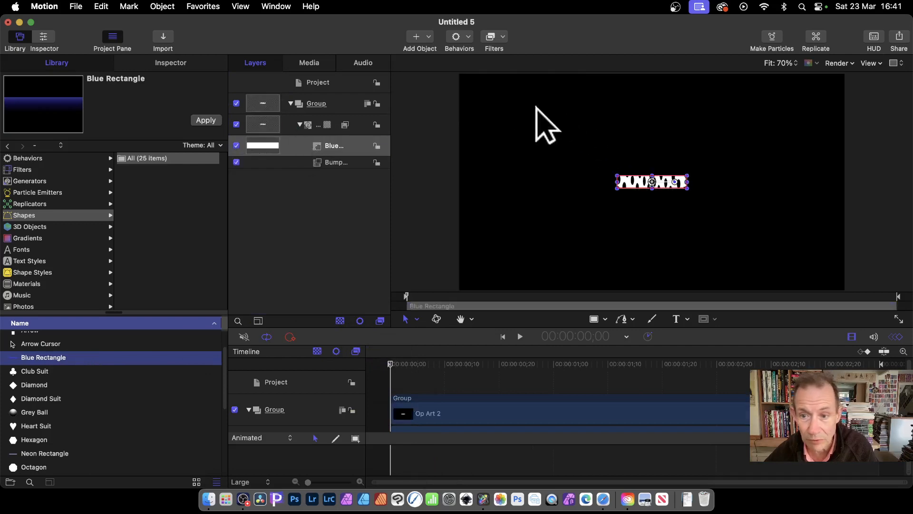
{"action": "key", "text": "super+z"}
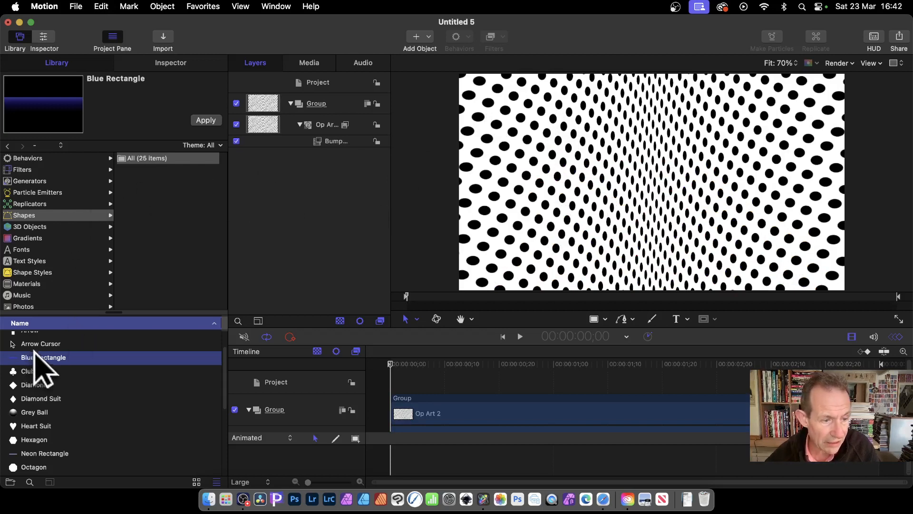
{"action": "left_click_drag", "start_coordinate": [34, 351], "coordinate": [402, 381]}
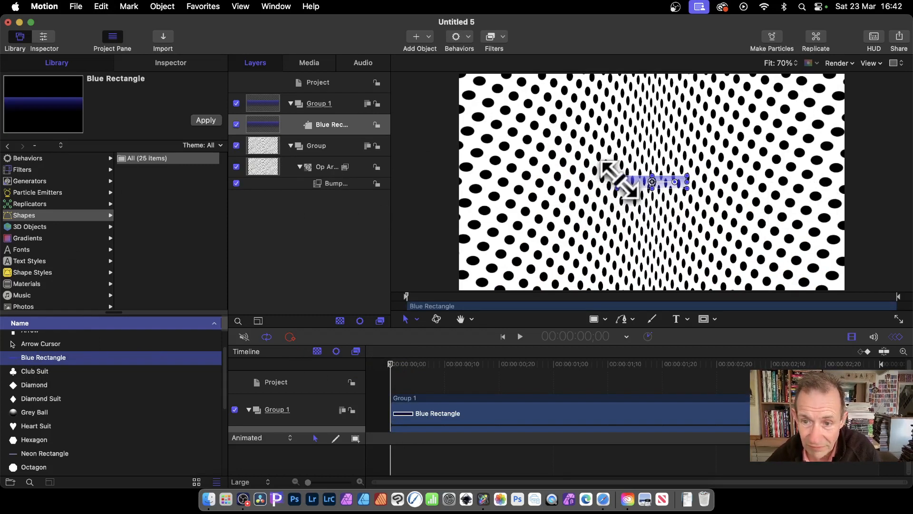
- Enlarge the blue rectangle up and to the left over the dot pattern, keeping its layer selected
{"action": "left_click_drag", "start_coordinate": [617, 180], "coordinate": [521, 138]}
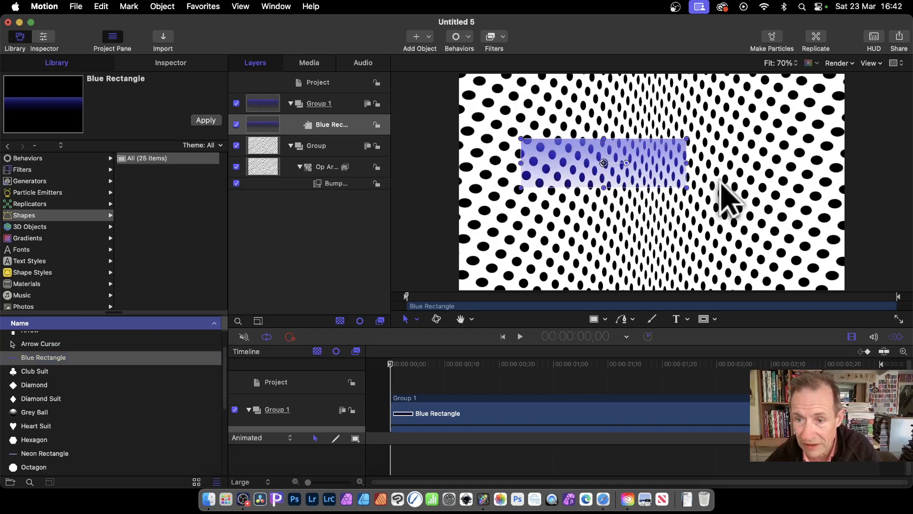
{"action": "left_click", "coordinate": [690, 192]}
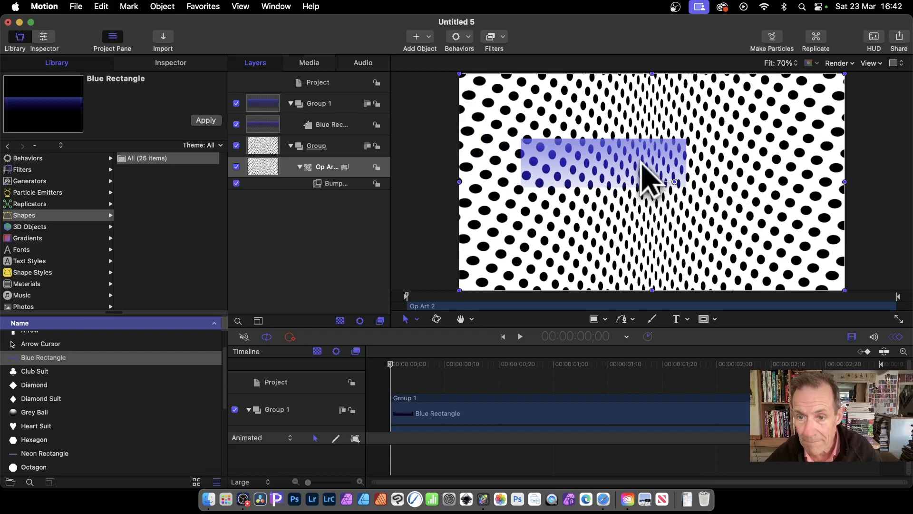
{"action": "left_click", "coordinate": [332, 124]}
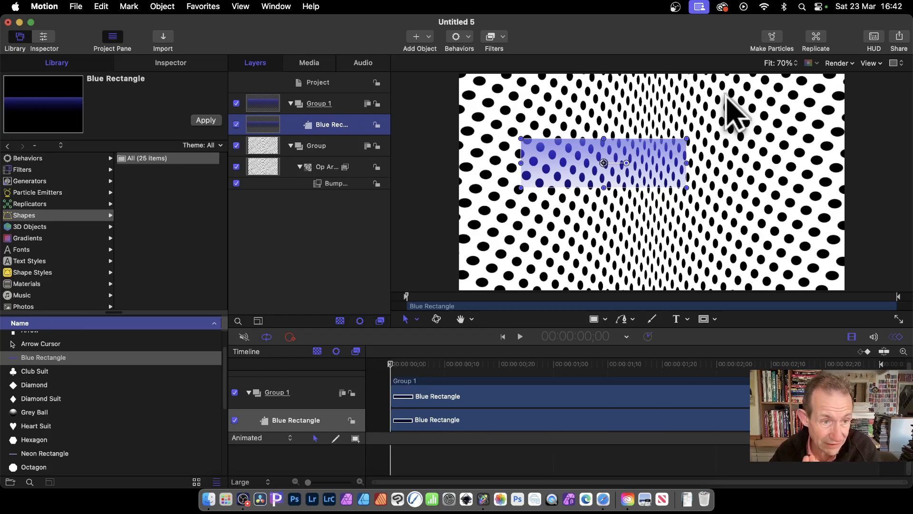
- Keep the rectangle's fill mode on Gradient and apply the Chrome gradient preset to it
{"action": "left_click", "coordinate": [52, 38]}
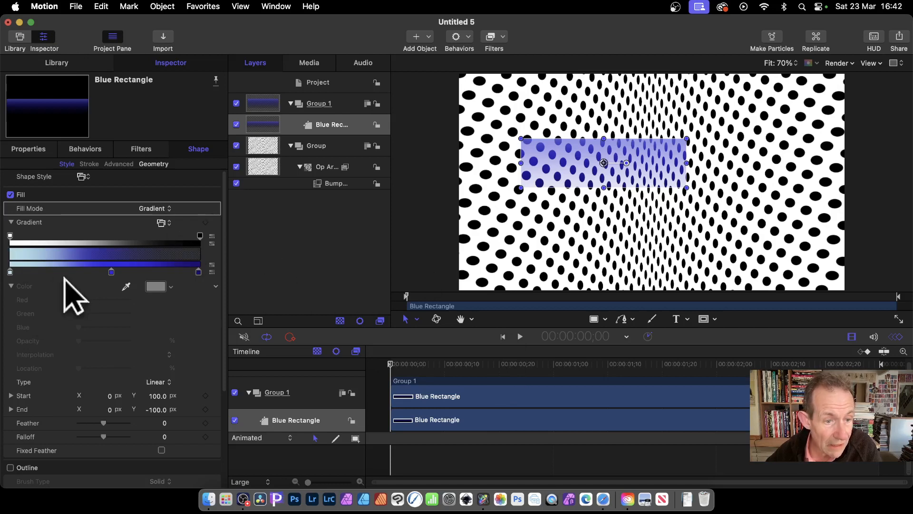
{"action": "left_click", "coordinate": [170, 208]}
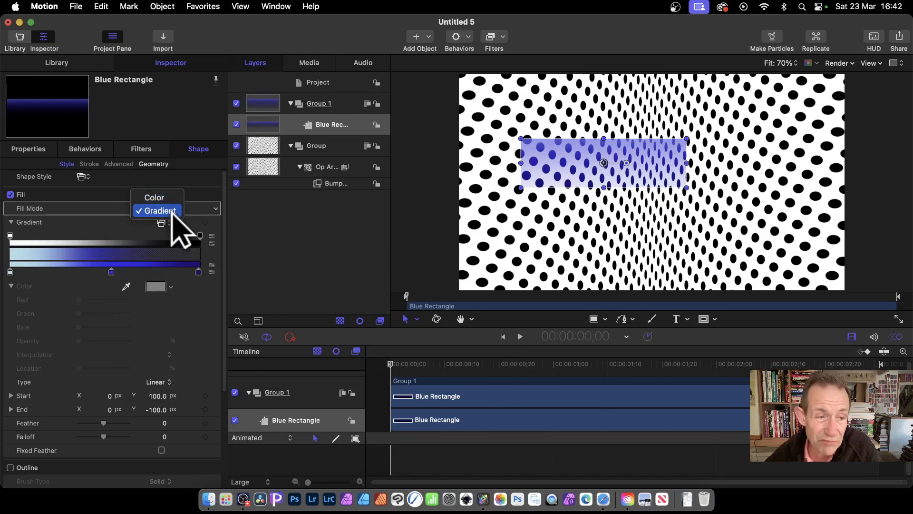
{"action": "left_click", "coordinate": [172, 212]}
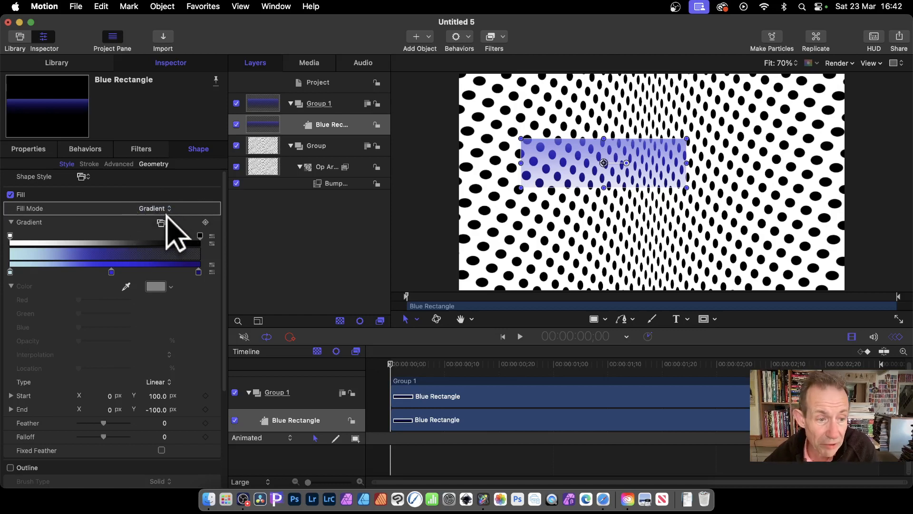
{"action": "left_click", "coordinate": [170, 223]}
{"action": "scroll", "coordinate": [197, 307], "scroll_direction": "down", "scroll_amount": 3}
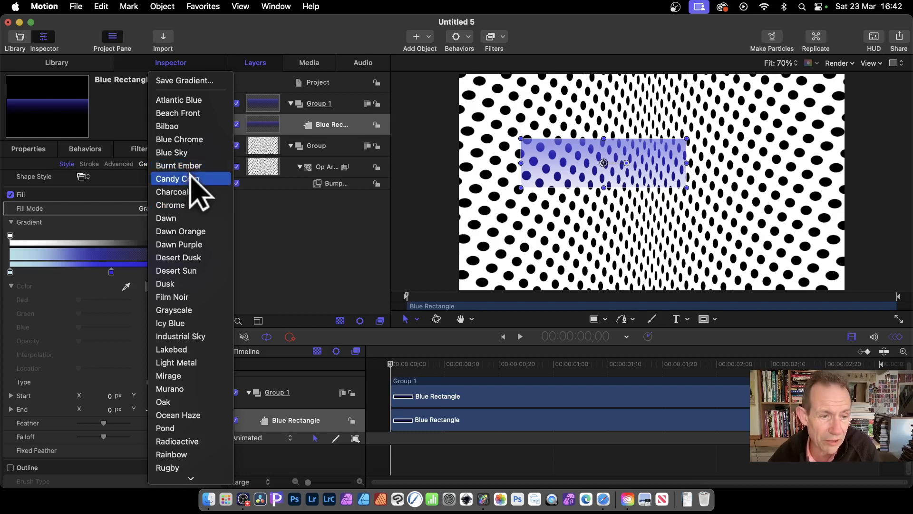
{"action": "left_click", "coordinate": [177, 204]}
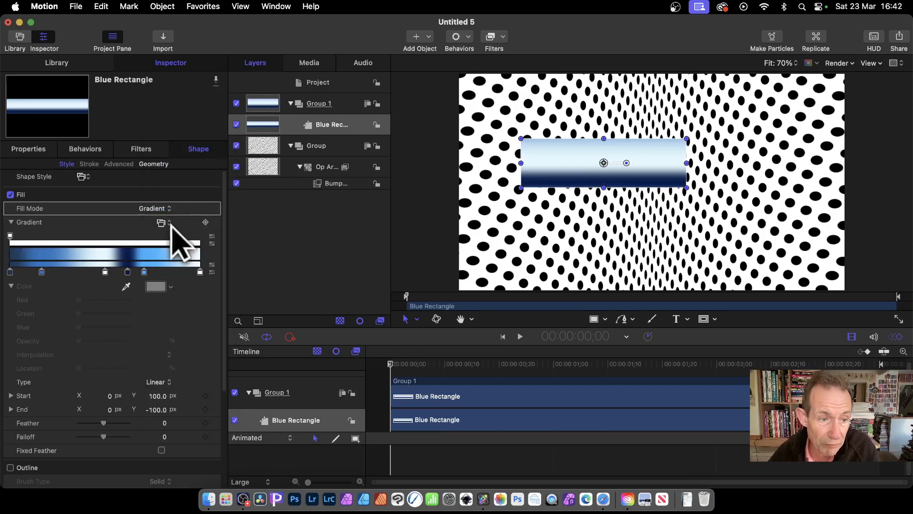
- Try the Film Noir gradient preset on the rectangle and replace it with the Light Metal preset
{"action": "left_click", "coordinate": [169, 223]}
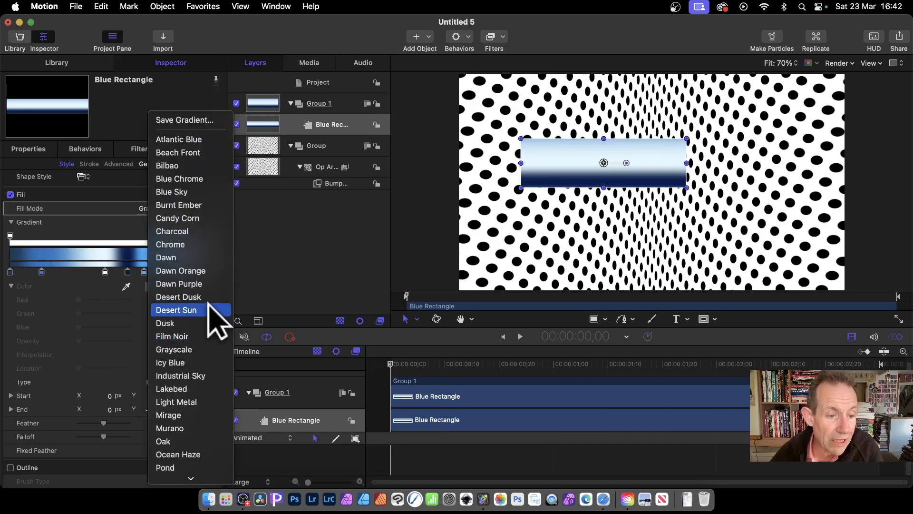
{"action": "scroll", "coordinate": [197, 266], "scroll_direction": "down", "scroll_amount": 2}
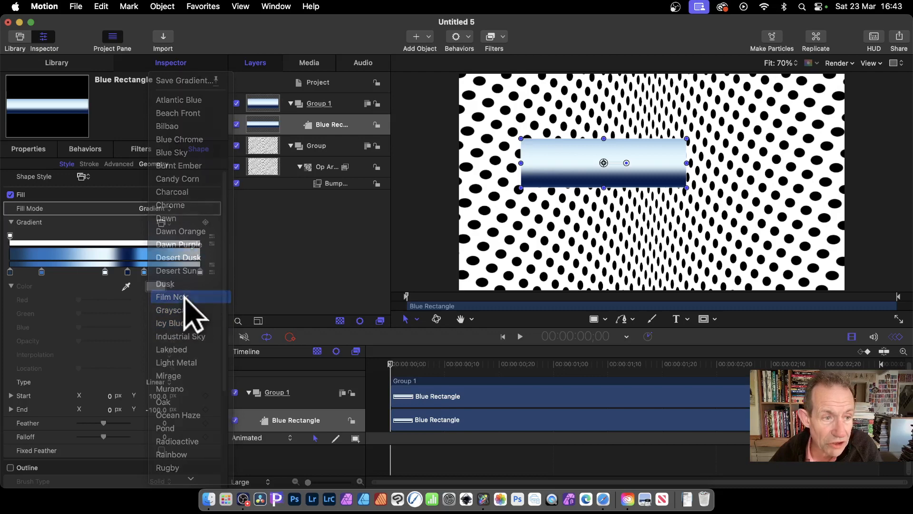
{"action": "left_click", "coordinate": [184, 297]}
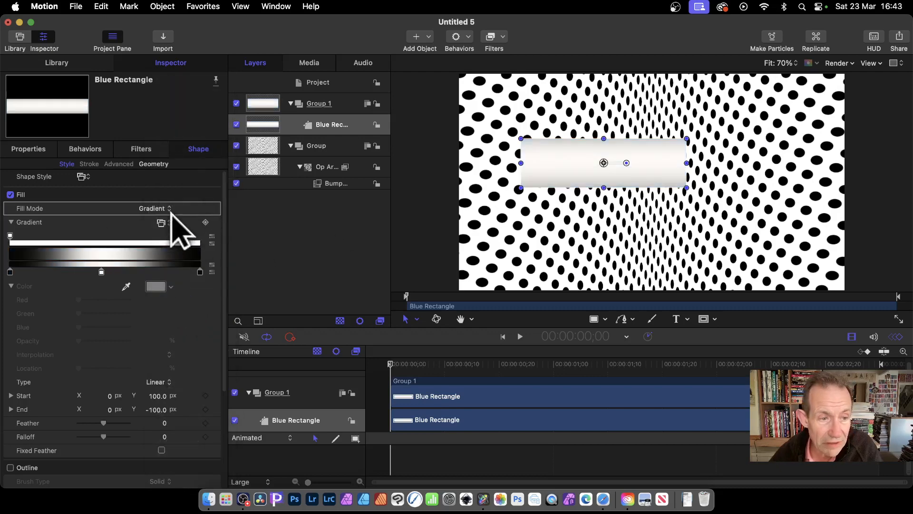
{"action": "left_click", "coordinate": [167, 223]}
{"action": "scroll", "coordinate": [197, 333], "scroll_direction": "down", "scroll_amount": 5}
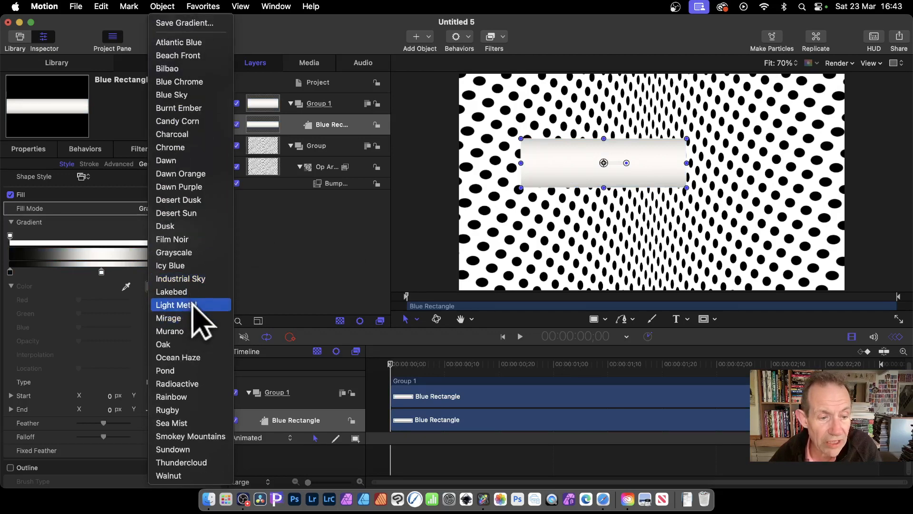
{"action": "left_click", "coordinate": [192, 307]}
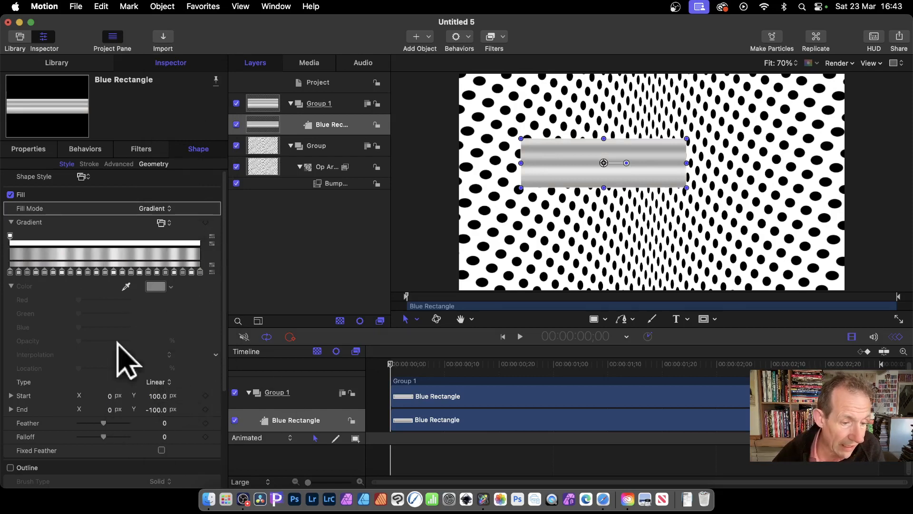
- Keep the gradient linear, set its start to X 188, Y 300.8 px and end X to -175 px, and feather the rectangle by 35
{"action": "left_click", "coordinate": [161, 382]}
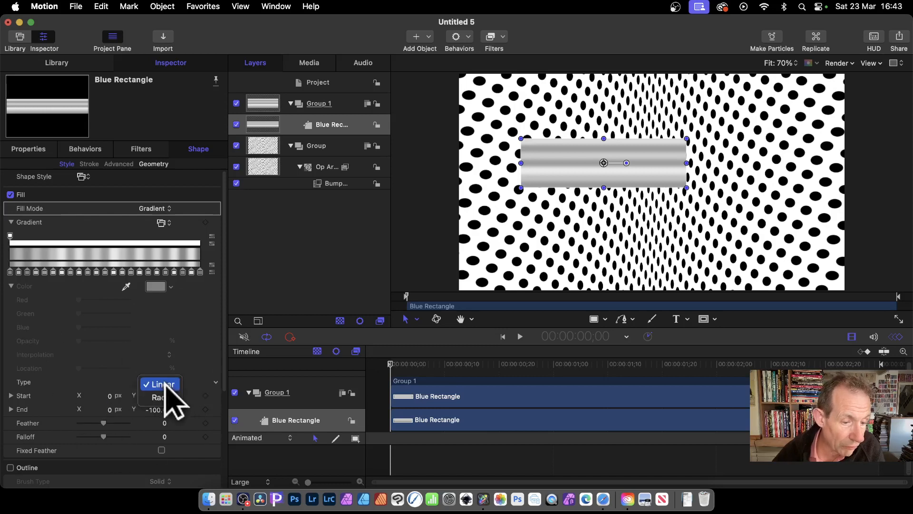
{"action": "left_click", "coordinate": [166, 385]}
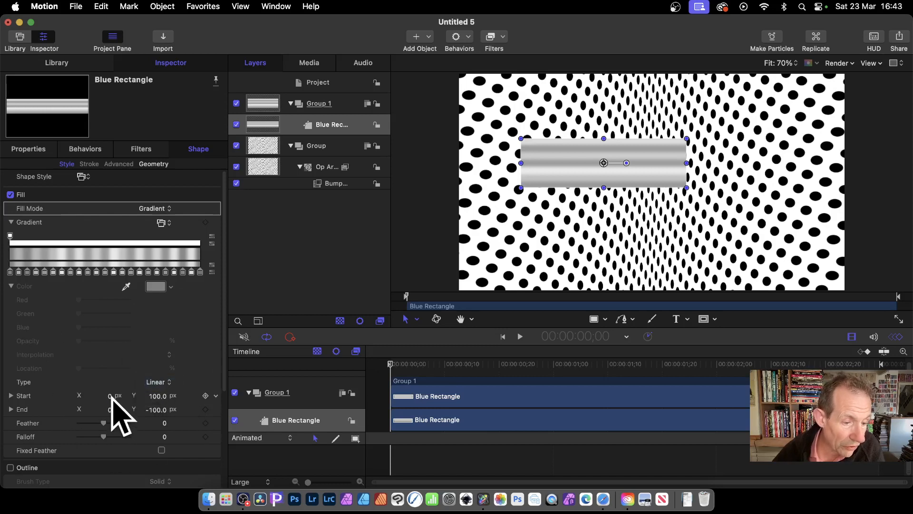
{"action": "left_click_drag", "start_coordinate": [109, 394], "coordinate": [158, 396]}
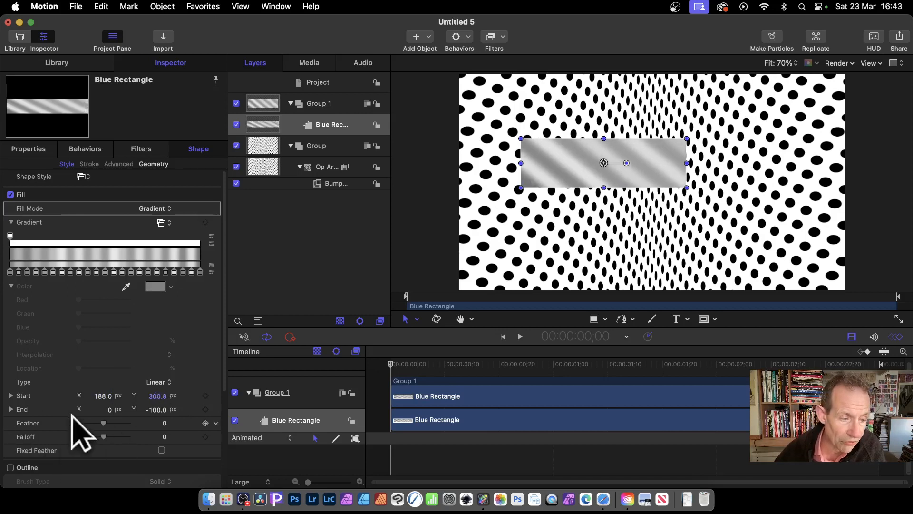
{"action": "mouse_move", "coordinate": [108, 409]}
{"action": "left_mouse_down"}
{"action": "mouse_move", "coordinate": [124, 409]}
{"action": "mouse_move", "coordinate": [91, 409]}
{"action": "mouse_move", "coordinate": [113, 423]}
{"action": "left_mouse_up"}
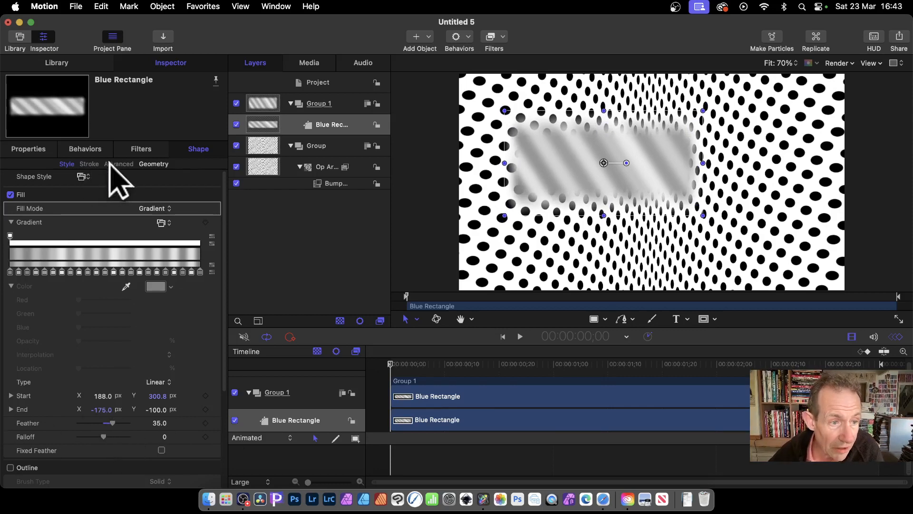
{"action": "left_click", "coordinate": [156, 164]}
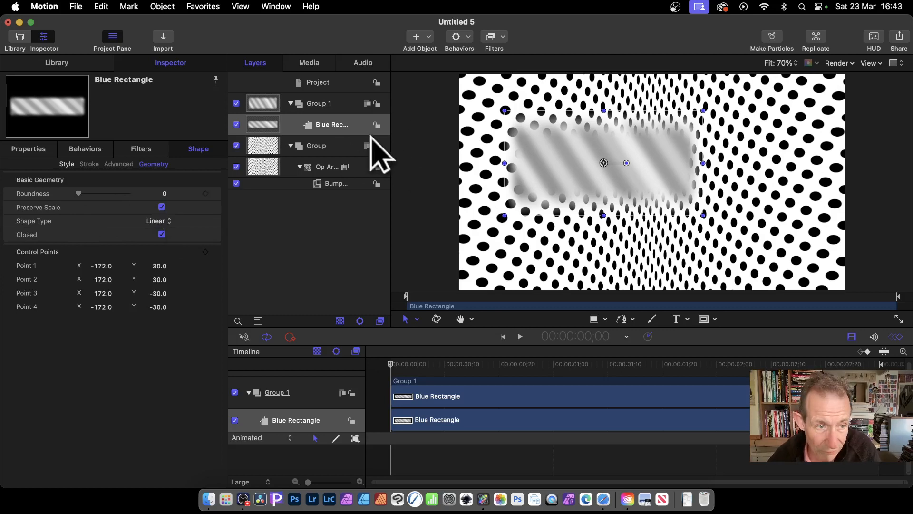
- Use the Blue Rectangle as the Bump Map filter's map image, with direction -58.4°, amount 1.0 and Repeat Edges enabled
{"action": "left_click", "coordinate": [336, 184]}
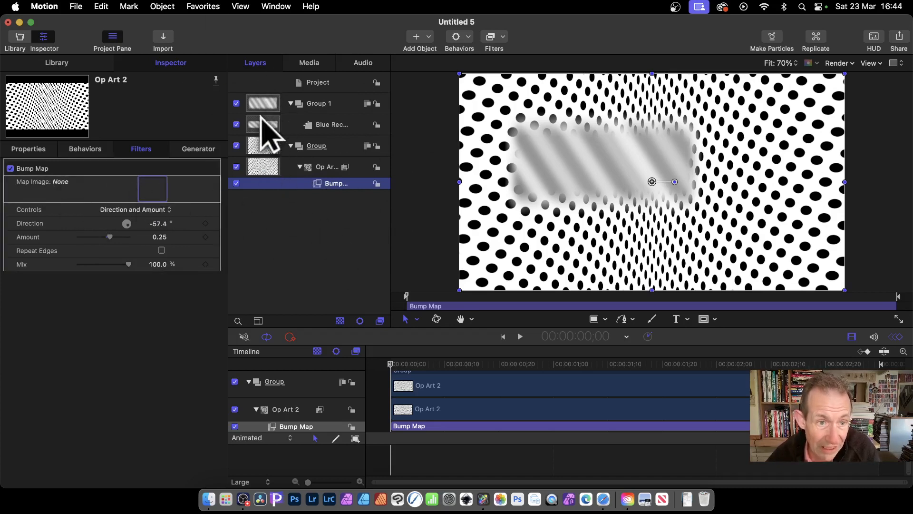
{"action": "left_click_drag", "start_coordinate": [269, 125], "coordinate": [153, 187]}
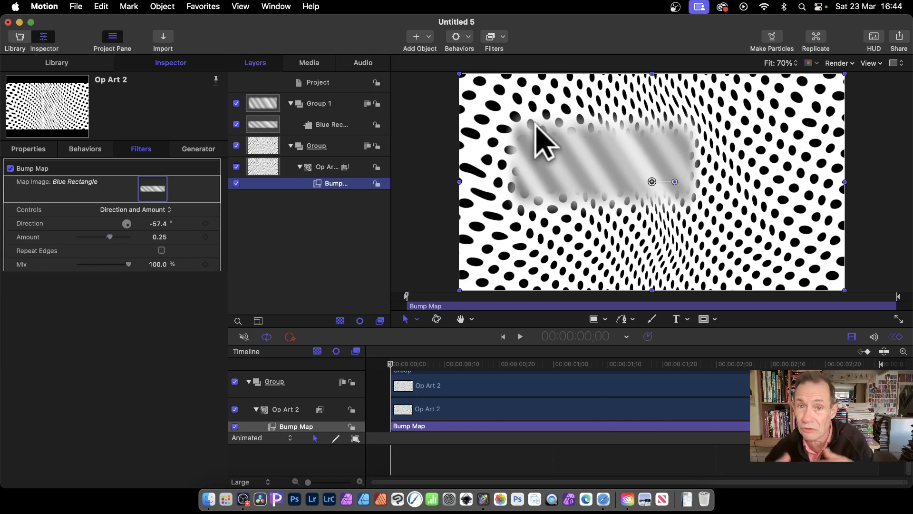
{"action": "left_click", "coordinate": [157, 224]}
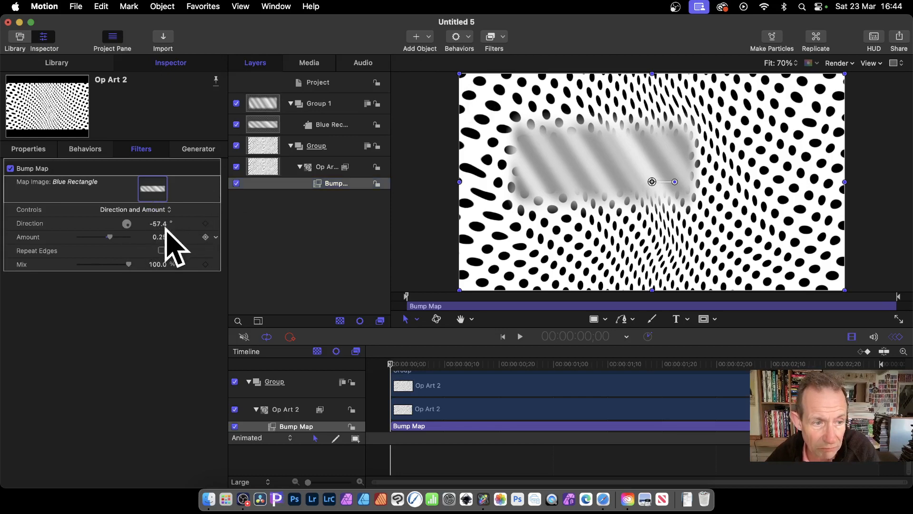
{"action": "left_click", "coordinate": [157, 223]}
{"action": "mouse_move", "coordinate": [158, 224]}
{"action": "left_mouse_down"}
{"action": "mouse_move", "coordinate": [172, 223]}
{"action": "mouse_move", "coordinate": [160, 224]}
{"action": "left_mouse_up"}
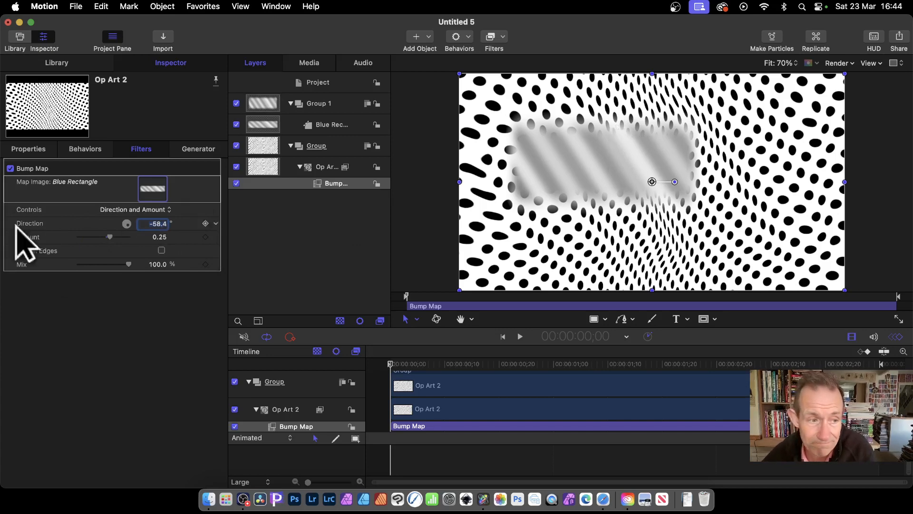
{"action": "left_click_drag", "start_coordinate": [112, 234], "coordinate": [133, 248]}
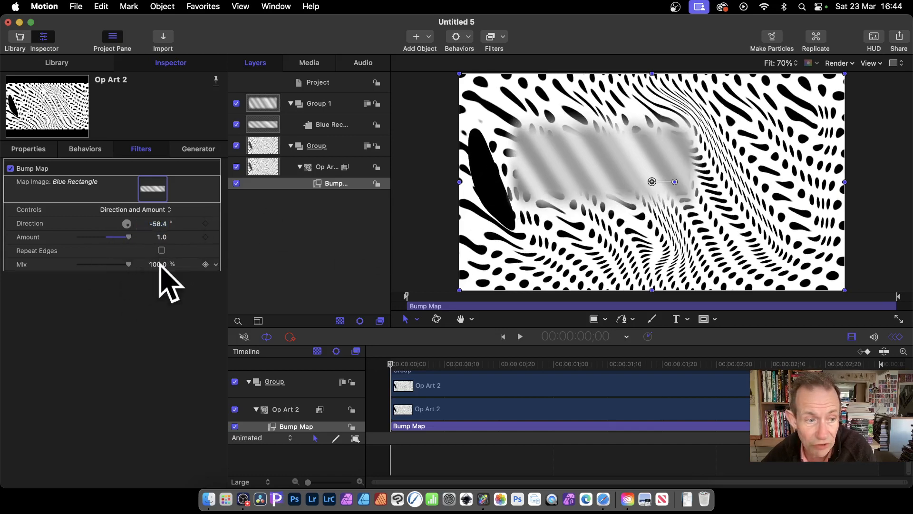
{"action": "left_click", "coordinate": [161, 250]}
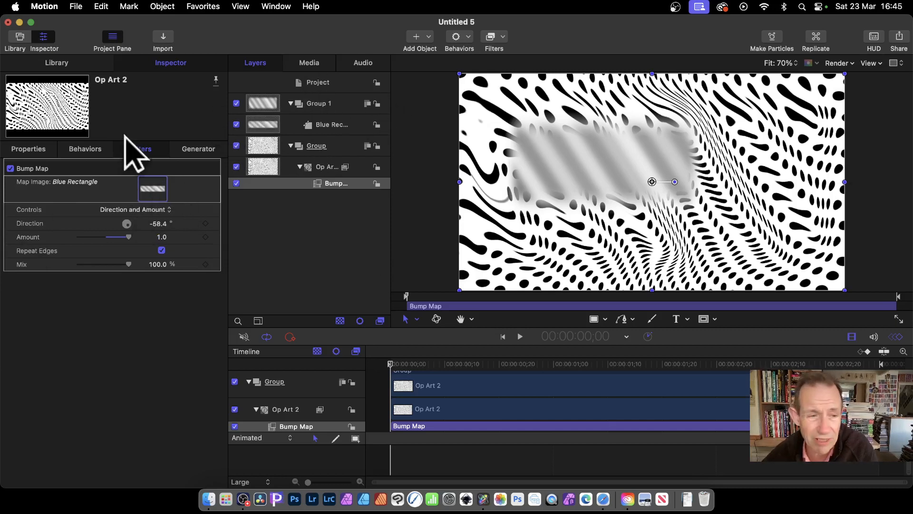
- Hide the Blue Rectangle layer and, with it selected, bring up its shape style settings
{"action": "left_click", "coordinate": [236, 125]}
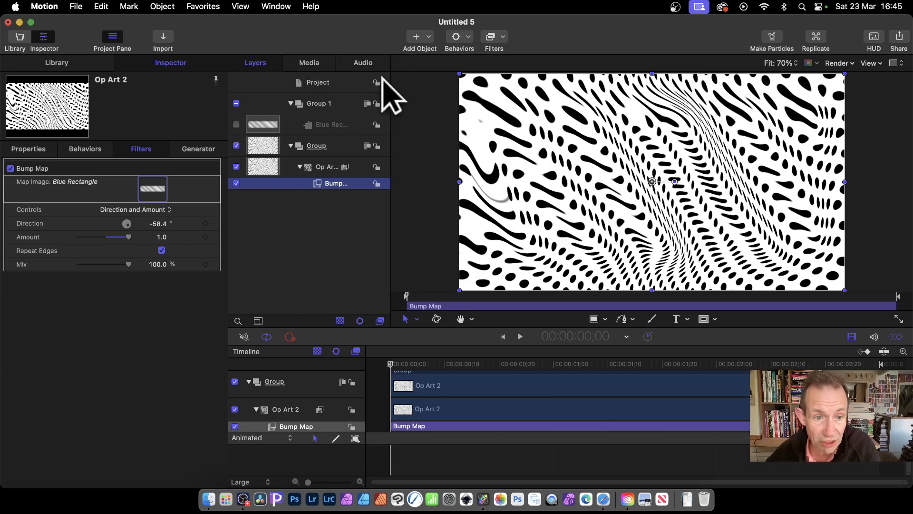
{"action": "left_click", "coordinate": [334, 124]}
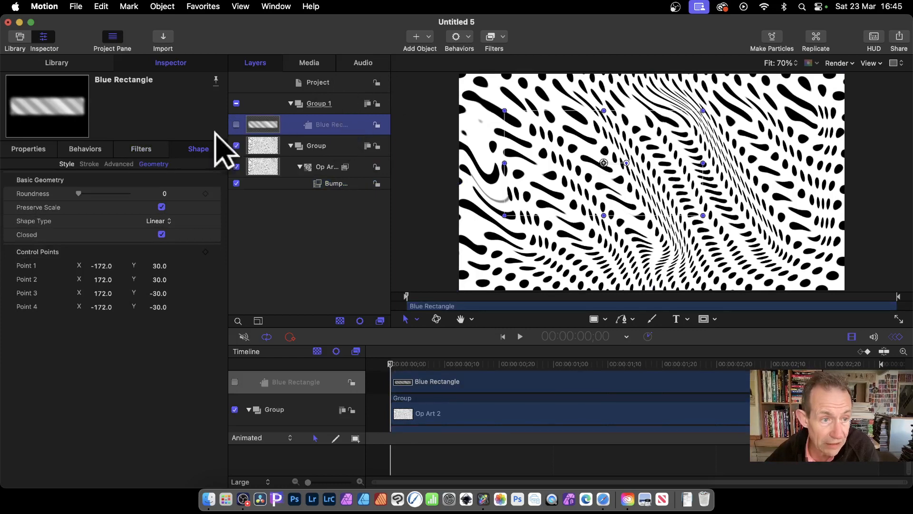
{"action": "left_click", "coordinate": [143, 149]}
{"action": "left_click", "coordinate": [88, 149]}
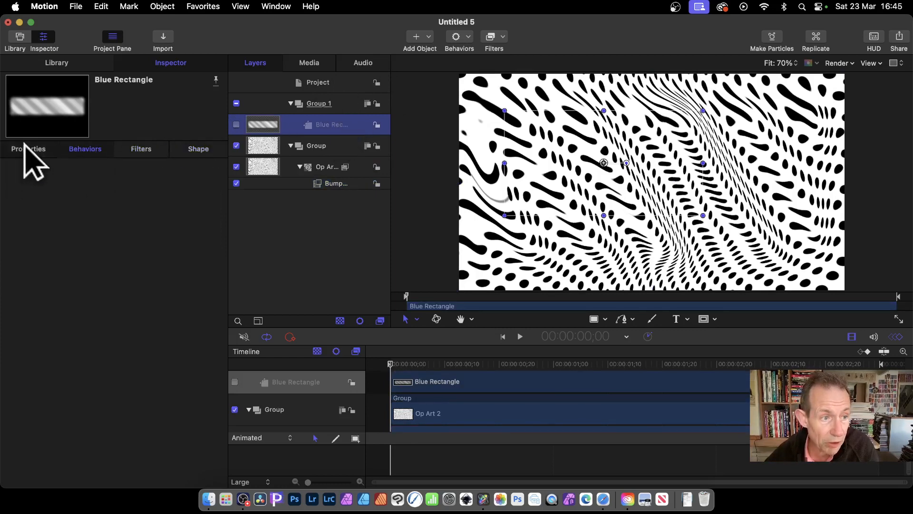
{"action": "left_click", "coordinate": [26, 149]}
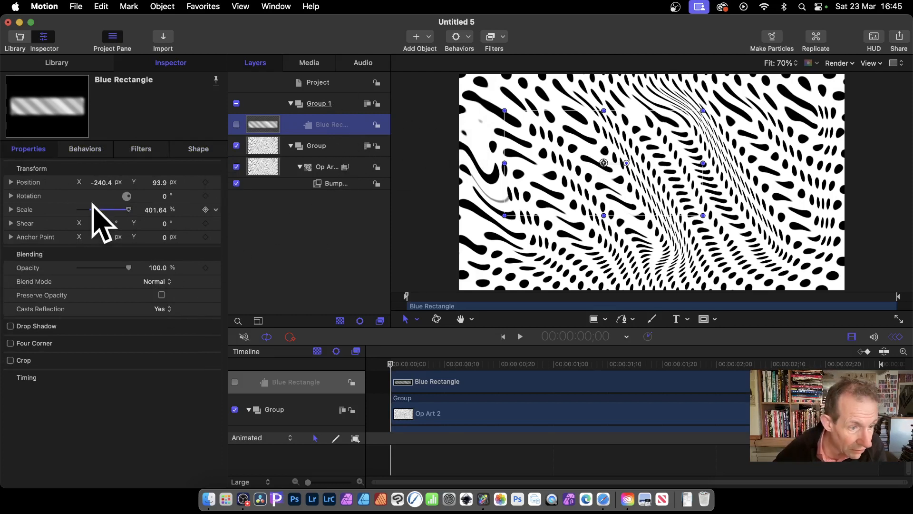
{"action": "left_click", "coordinate": [85, 149]}
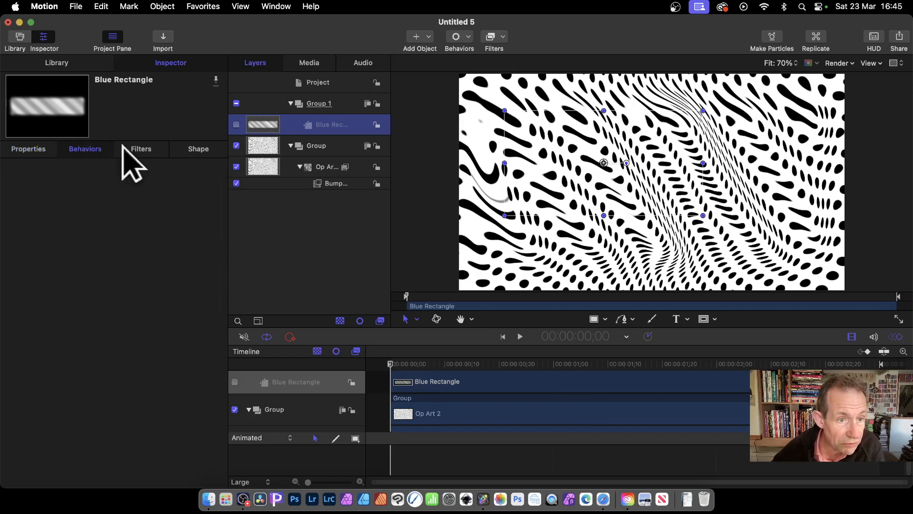
{"action": "left_click", "coordinate": [199, 149]}
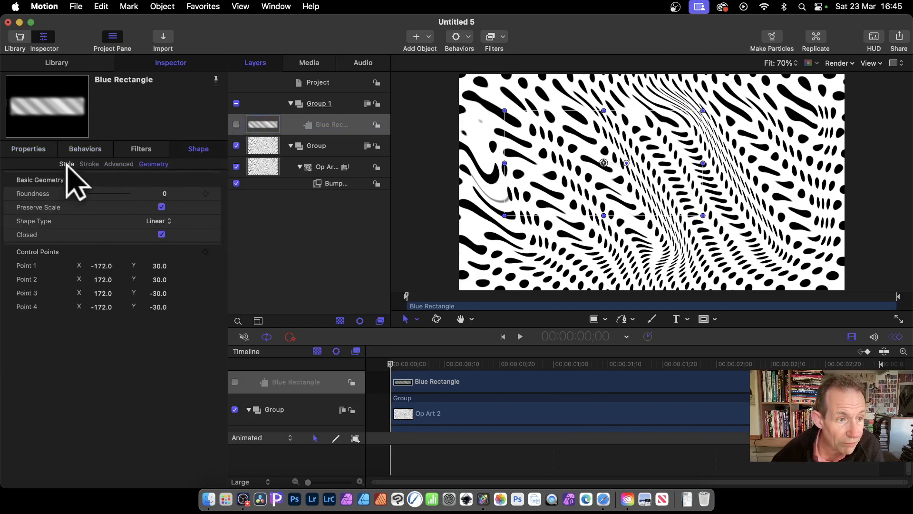
{"action": "left_click", "coordinate": [67, 164]}
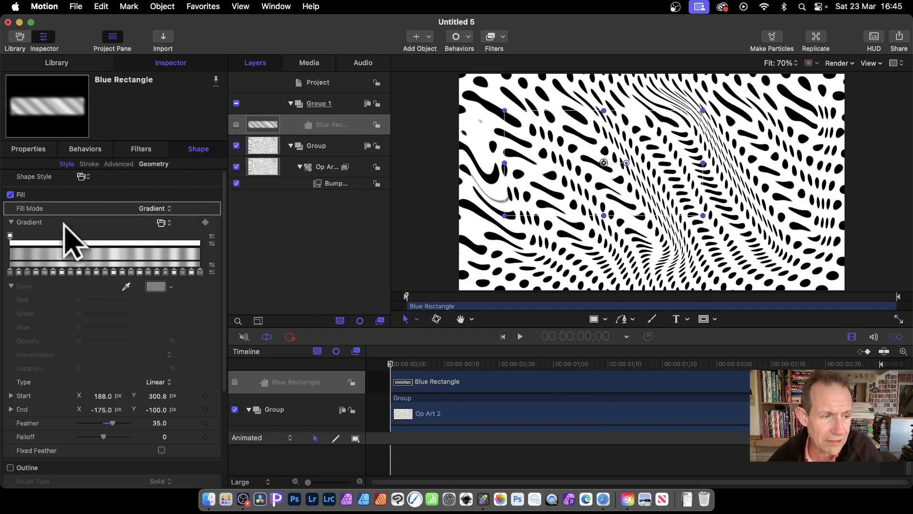
- Try the Beach Front gradient preset on the hidden rectangle and replace it with the Chrome preset
{"action": "left_click", "coordinate": [171, 223]}
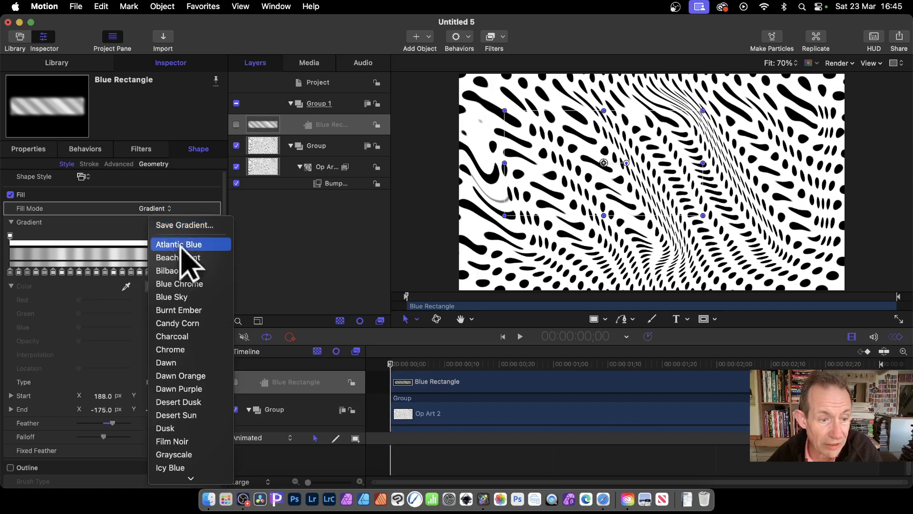
{"action": "left_click", "coordinate": [190, 256]}
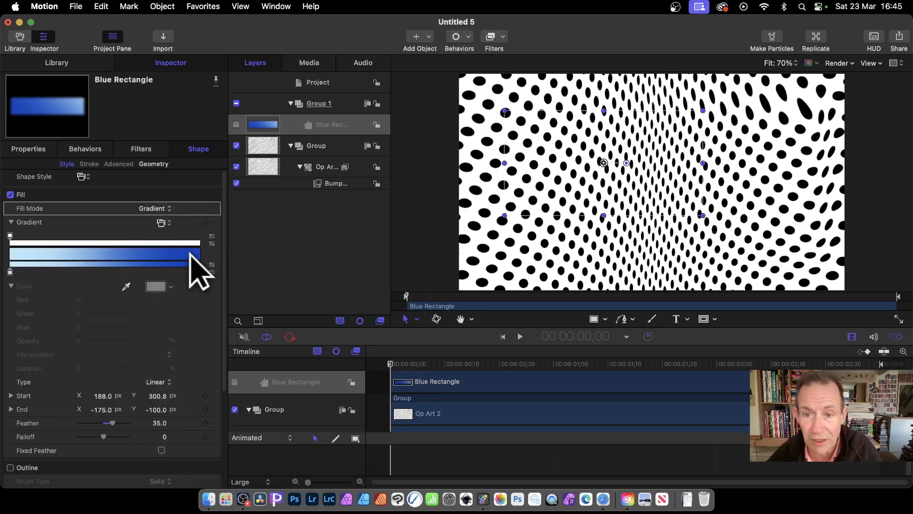
{"action": "left_click", "coordinate": [169, 224]}
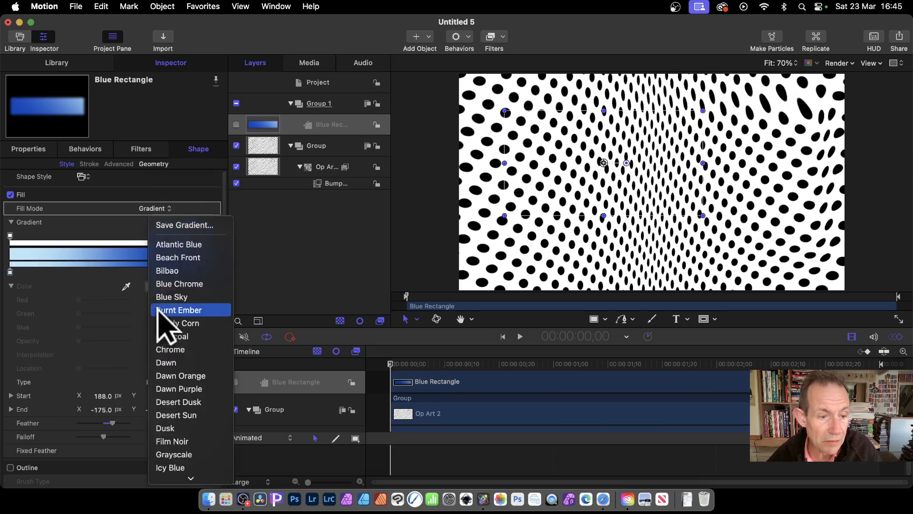
{"action": "scroll", "coordinate": [198, 309], "scroll_direction": "down", "scroll_amount": 2}
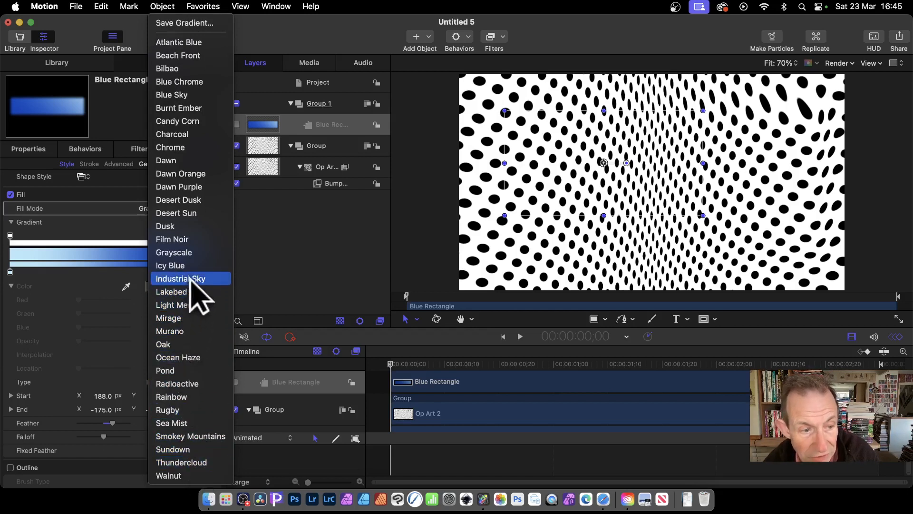
{"action": "left_click", "coordinate": [204, 147]}
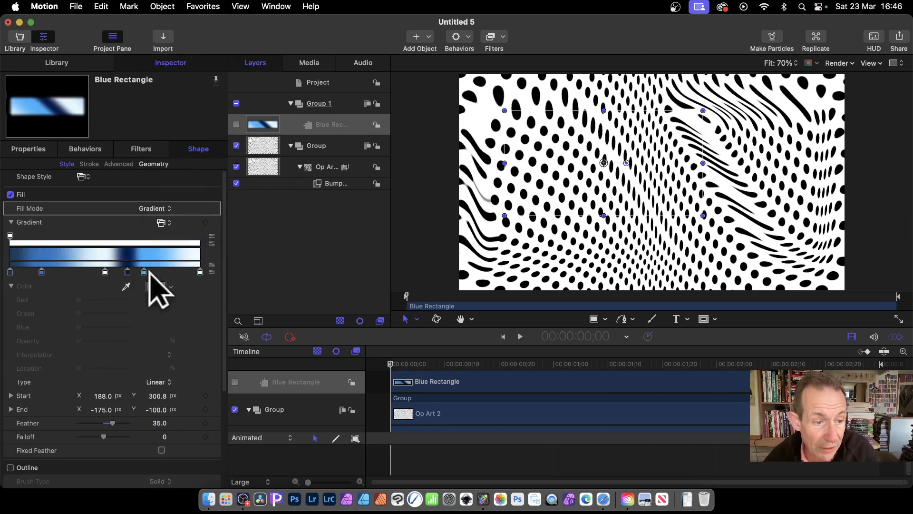
- Adjust the gradient's near-white middle color stop to red 0.76 and location 62.4%, and set the rectangle's feather to -8
{"action": "left_click_drag", "start_coordinate": [144, 272], "coordinate": [79, 271]}
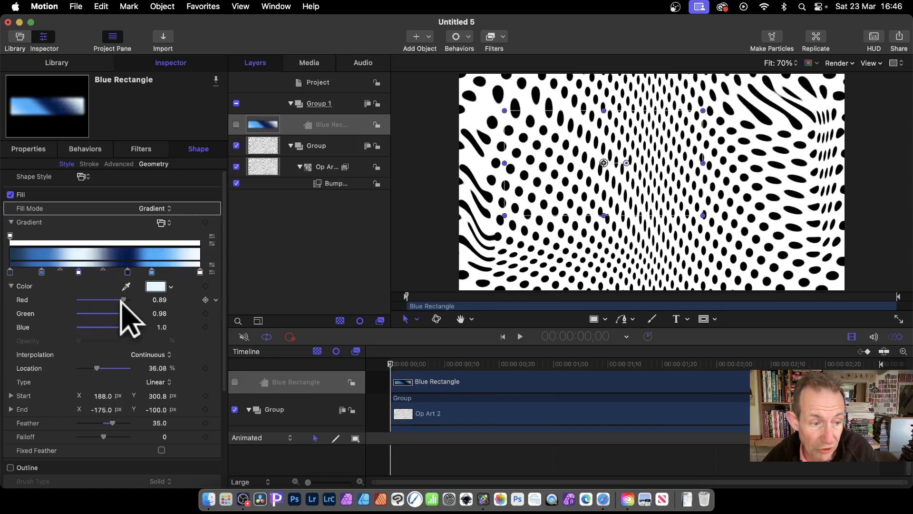
{"action": "mouse_move", "coordinate": [122, 299]}
{"action": "left_mouse_down"}
{"action": "mouse_move", "coordinate": [96, 301]}
{"action": "mouse_move", "coordinate": [127, 301]}
{"action": "mouse_move", "coordinate": [117, 300]}
{"action": "left_mouse_up"}
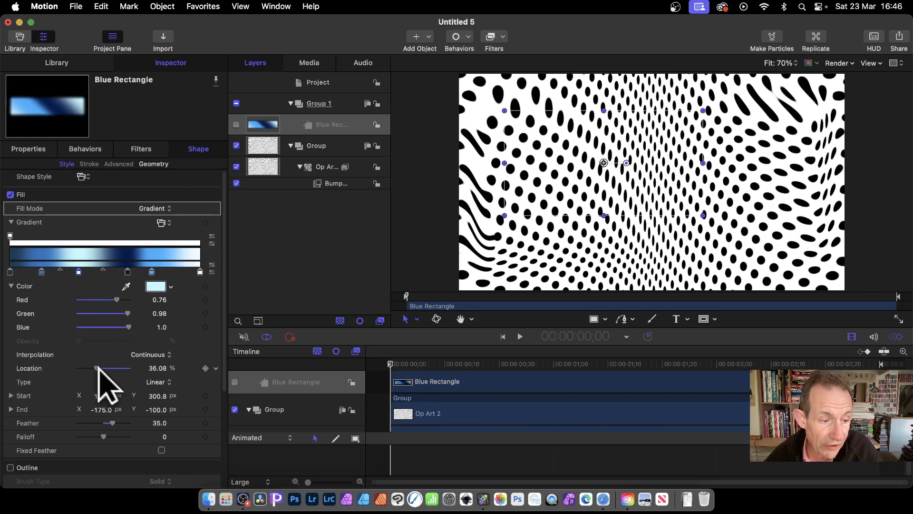
{"action": "left_click_drag", "start_coordinate": [99, 369], "coordinate": [110, 369]}
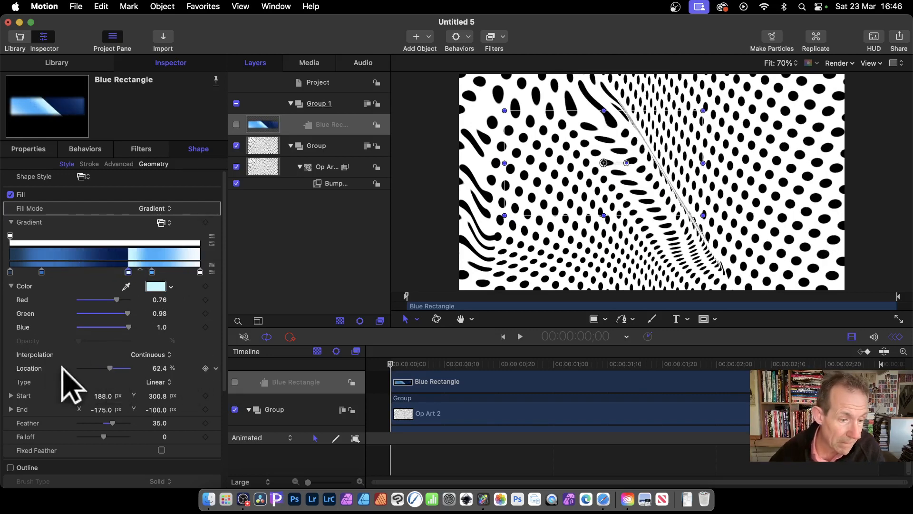
{"action": "mouse_move", "coordinate": [113, 422]}
{"action": "left_mouse_down"}
{"action": "mouse_move", "coordinate": [131, 423]}
{"action": "mouse_move", "coordinate": [92, 423]}
{"action": "mouse_move", "coordinate": [101, 422]}
{"action": "left_mouse_up"}
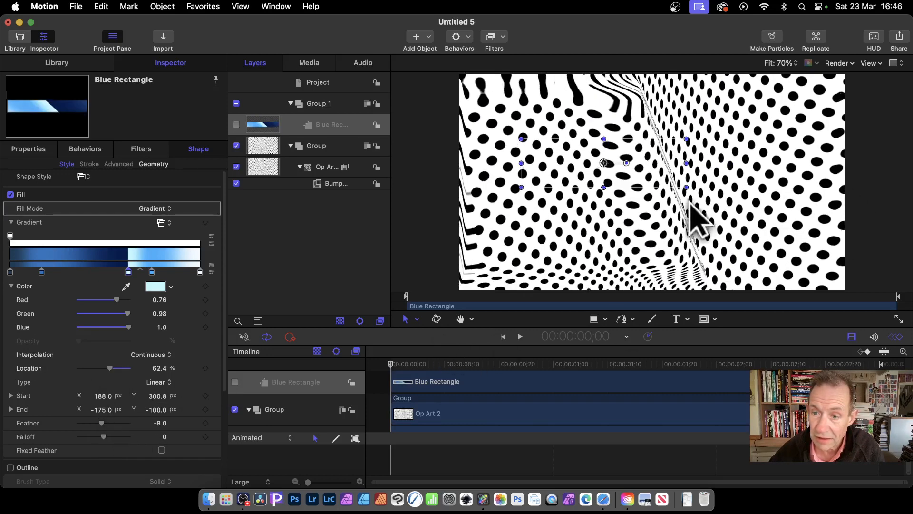
{"action": "left_click_drag", "start_coordinate": [688, 195], "coordinate": [700, 199]}
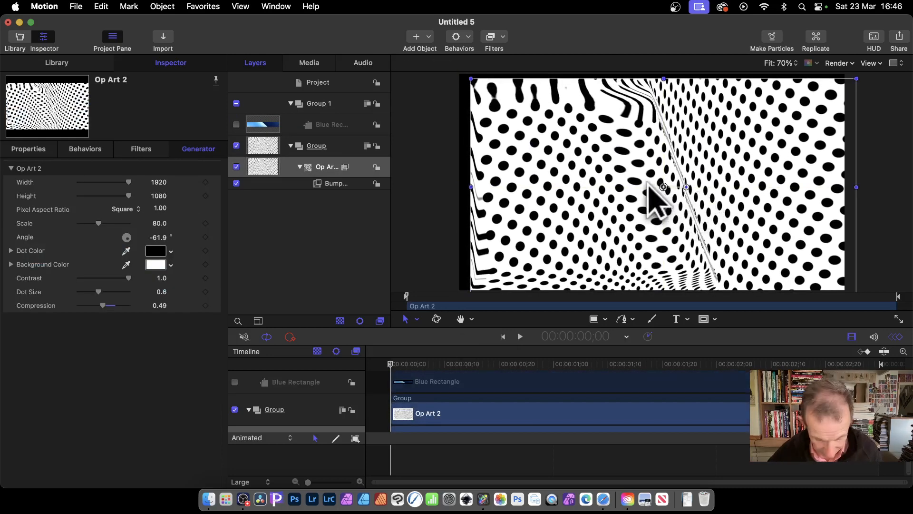
{"action": "key", "text": "super+z"}
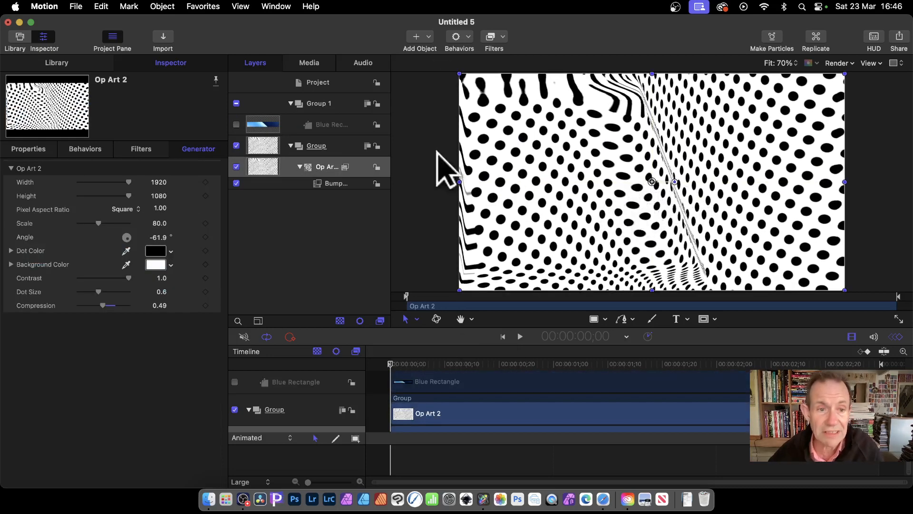
{"action": "left_click", "coordinate": [328, 127]}
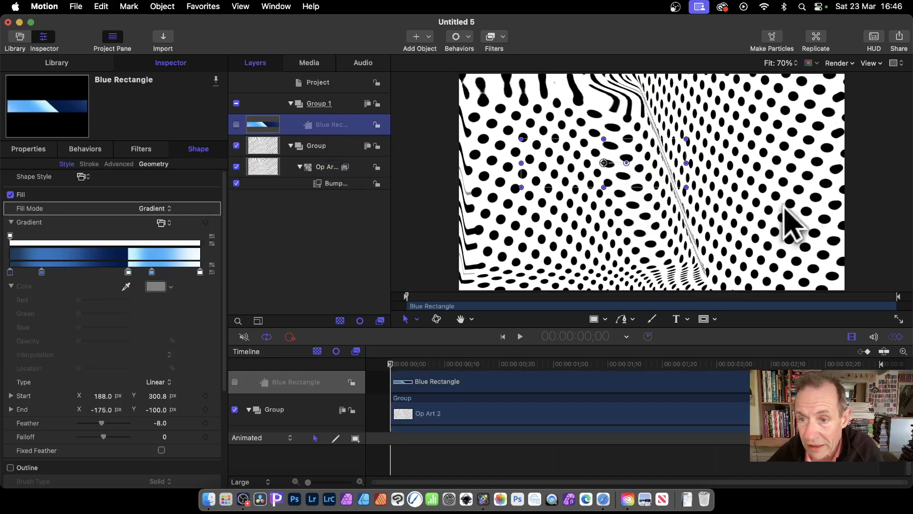
- Set the hidden Blue Rectangle's rotation to -12.3°, X position to -149.4 px, scale to 400% and blend mode to Multiply
{"action": "left_click", "coordinate": [688, 189]}
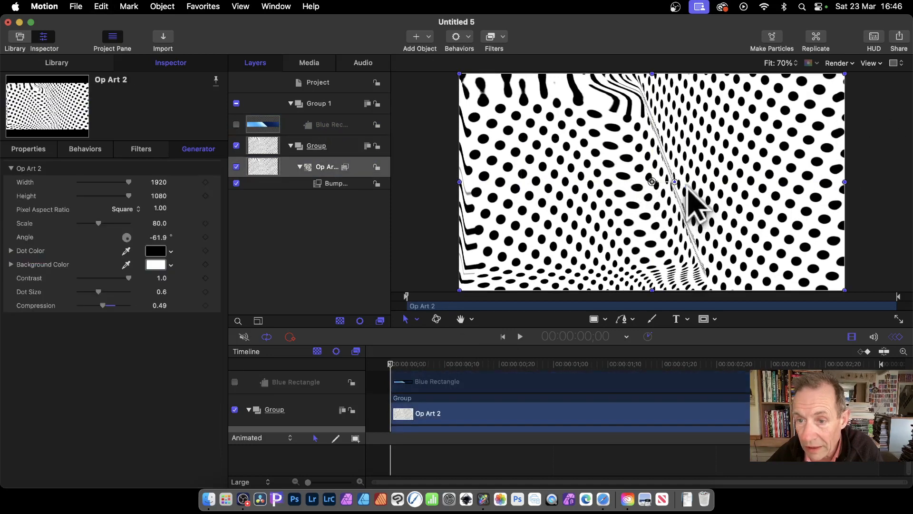
{"action": "left_click", "coordinate": [331, 129]}
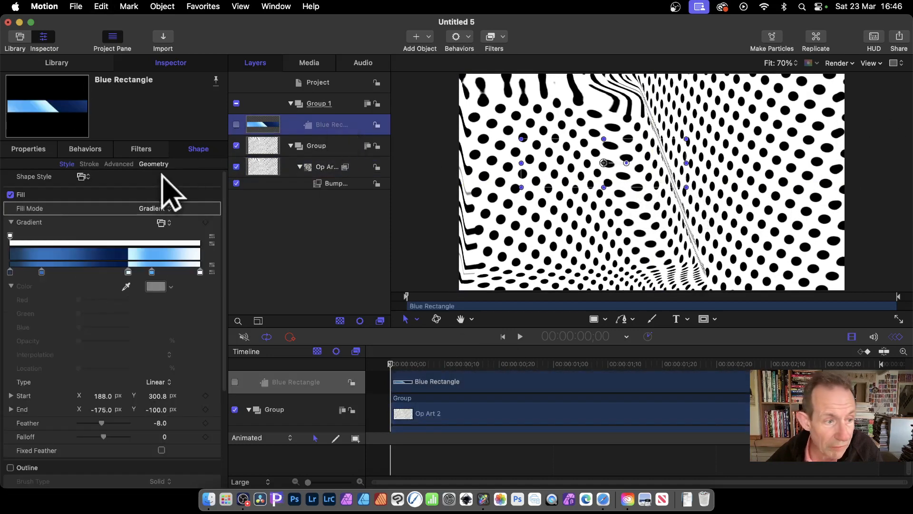
{"action": "left_click", "coordinate": [29, 150]}
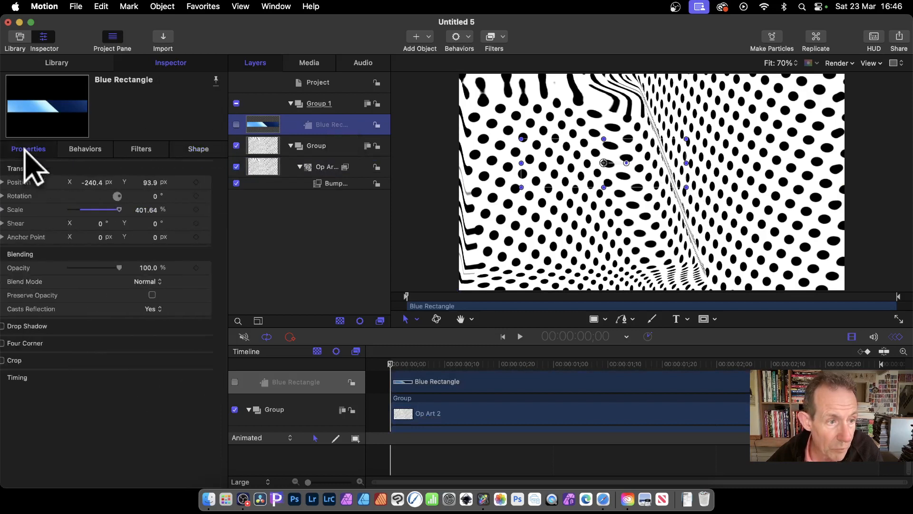
{"action": "left_click", "coordinate": [167, 196]}
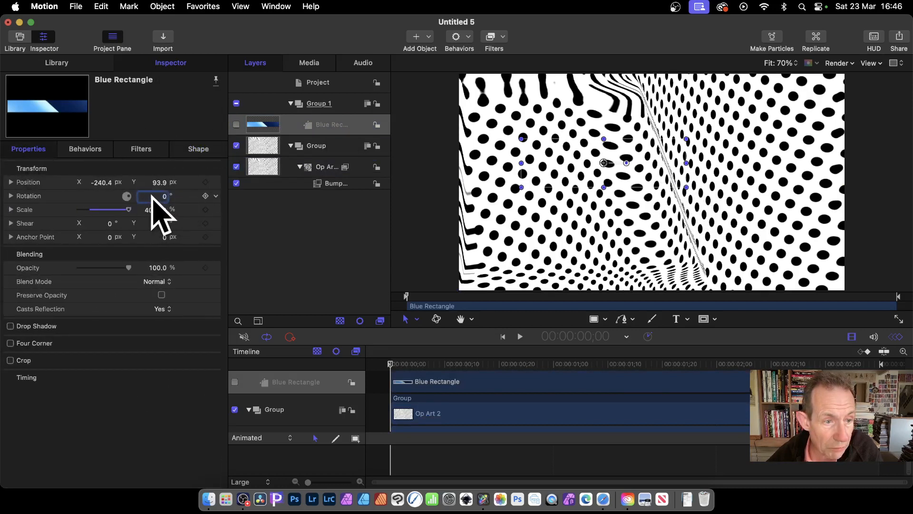
{"action": "left_click_drag", "start_coordinate": [126, 193], "coordinate": [162, 200]}
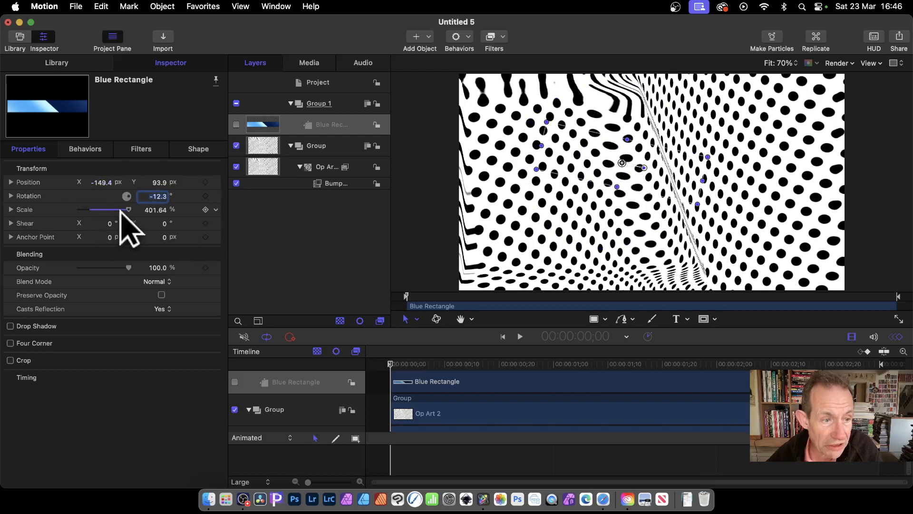
{"action": "mouse_move", "coordinate": [127, 210]}
{"action": "left_mouse_down"}
{"action": "mouse_move", "coordinate": [108, 206]}
{"action": "mouse_move", "coordinate": [153, 212]}
{"action": "mouse_move", "coordinate": [128, 211]}
{"action": "left_mouse_up"}
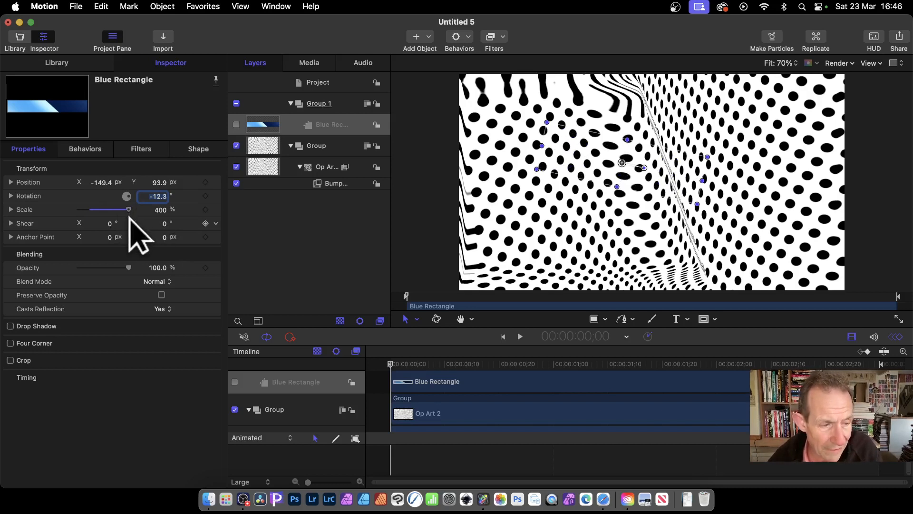
{"action": "left_click", "coordinate": [165, 281]}
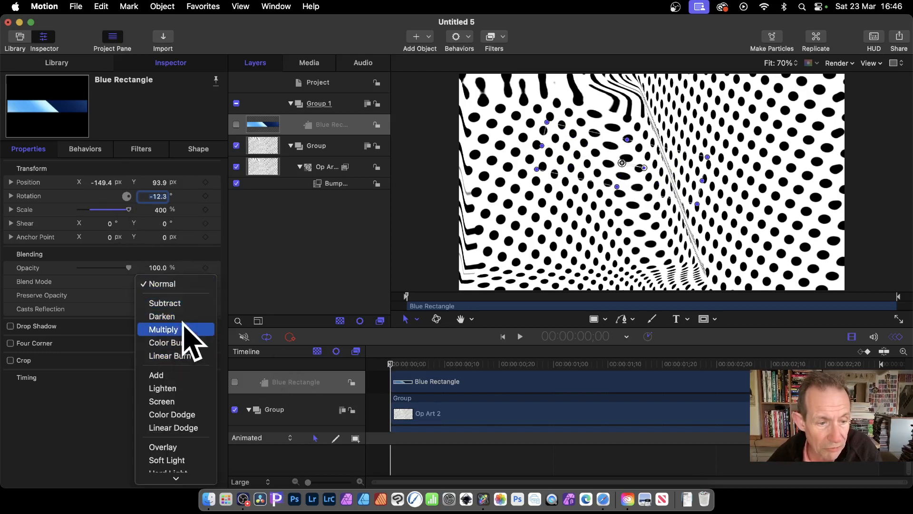
{"action": "key", "text": "Escape"}
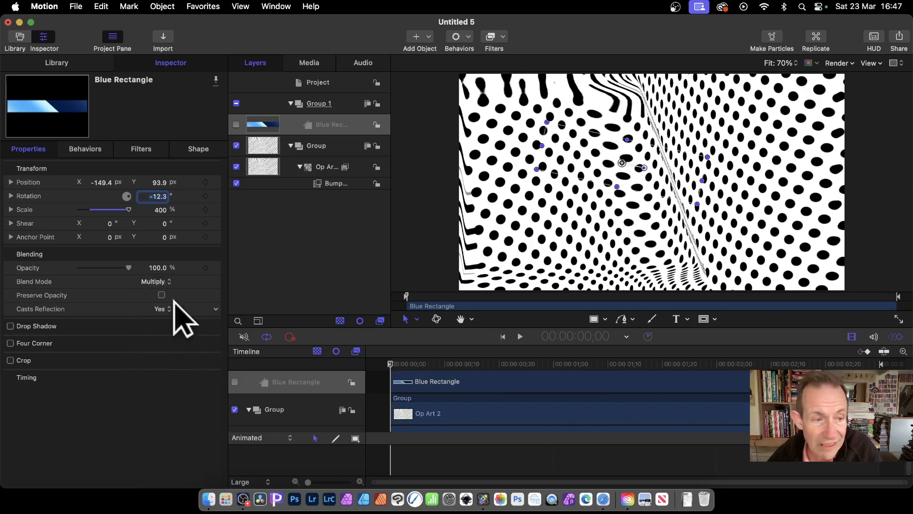
- Enable the outline on the hidden Blue Rectangle's shape and set its brush type to Airbrush
{"action": "left_click", "coordinate": [198, 148]}
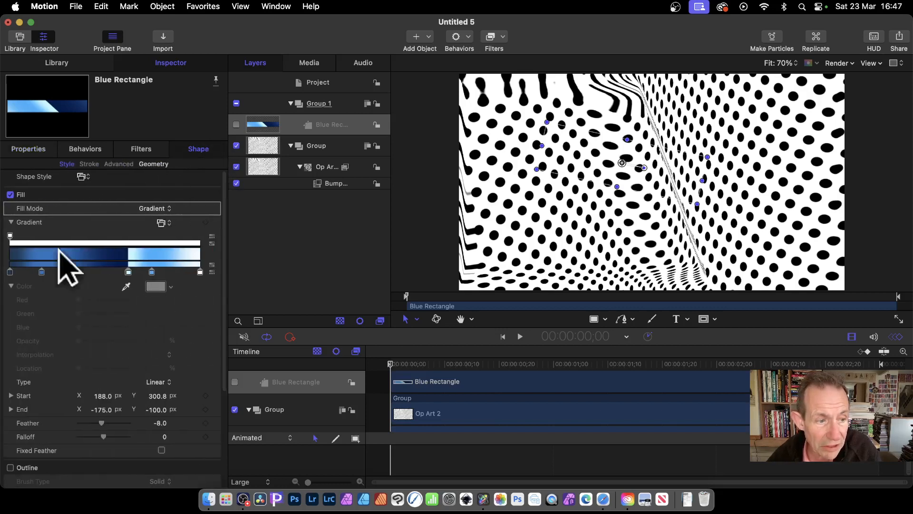
{"action": "left_click", "coordinate": [151, 261]}
{"action": "scroll", "coordinate": [100, 328], "scroll_direction": "down", "scroll_amount": 5}
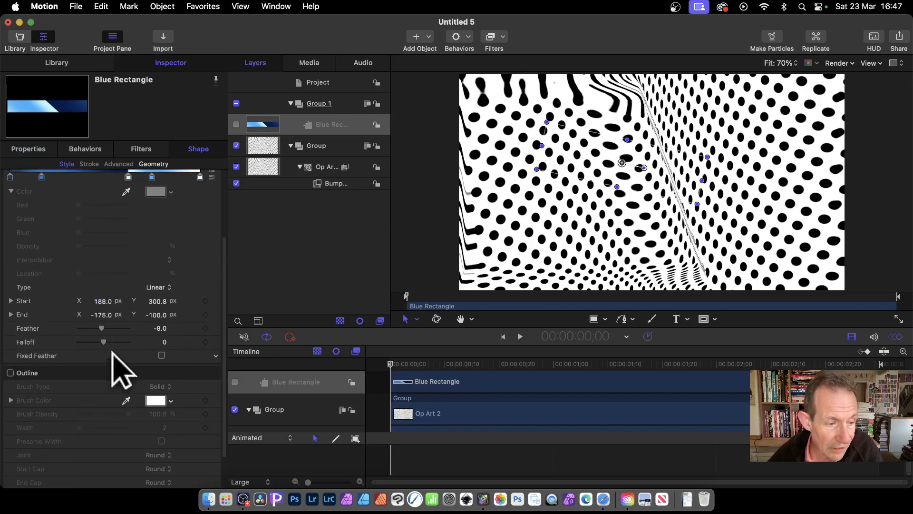
{"action": "scroll", "coordinate": [95, 365], "scroll_direction": "down", "scroll_amount": 1}
{"action": "left_click", "coordinate": [11, 357]}
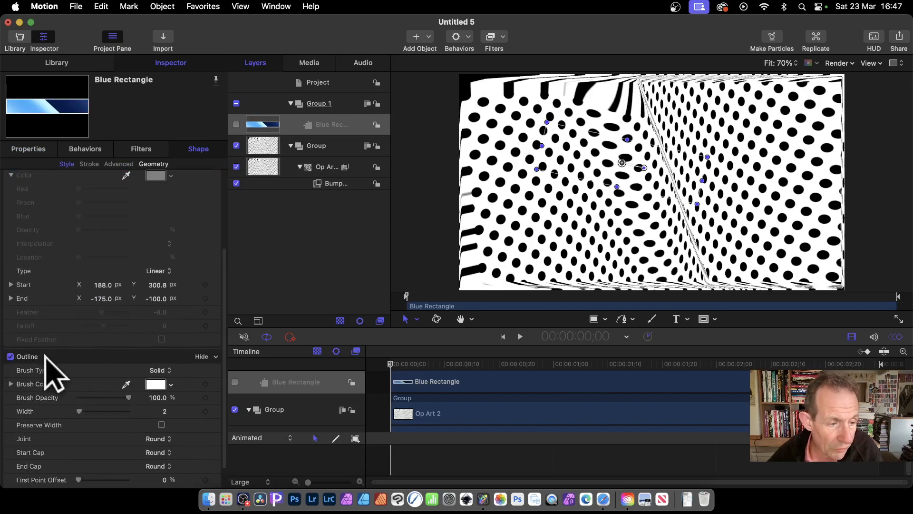
{"action": "scroll", "coordinate": [176, 348], "scroll_direction": "down", "scroll_amount": 1}
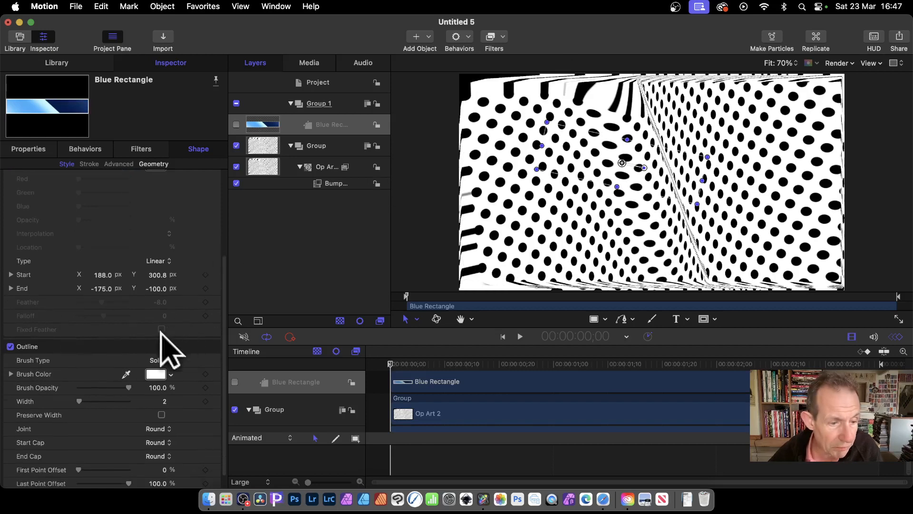
{"action": "left_click", "coordinate": [160, 360]}
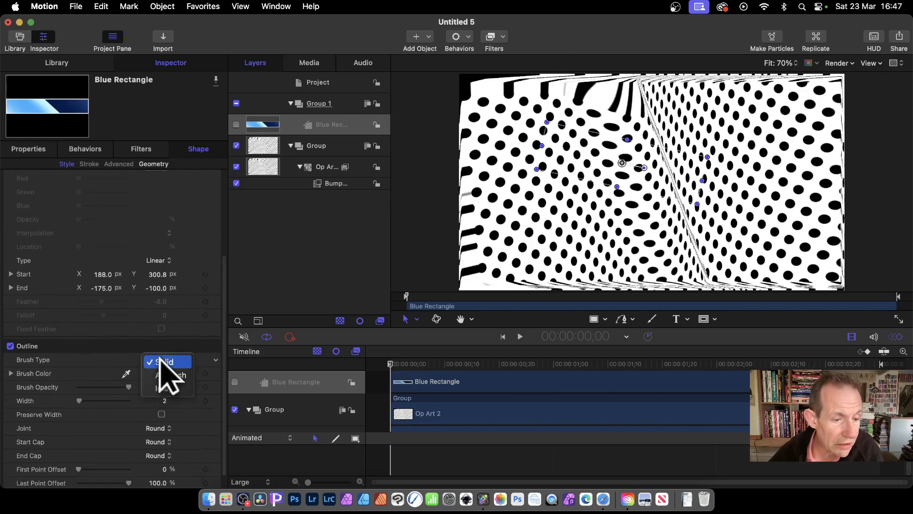
{"action": "left_click", "coordinate": [171, 376]}
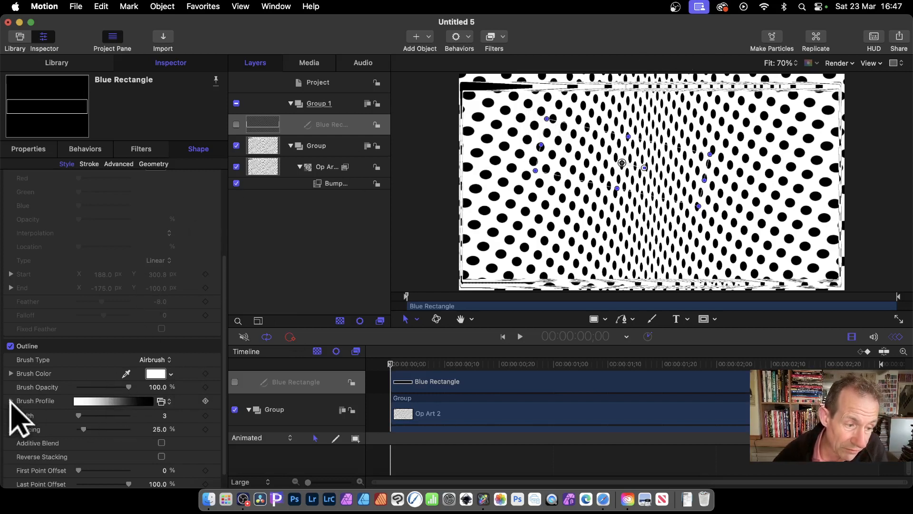
- Set the airbrush outline's width to 32, spacing to 22.8% and first point offset to 9.54%
{"action": "scroll", "coordinate": [102, 384], "scroll_direction": "down", "scroll_amount": 2}
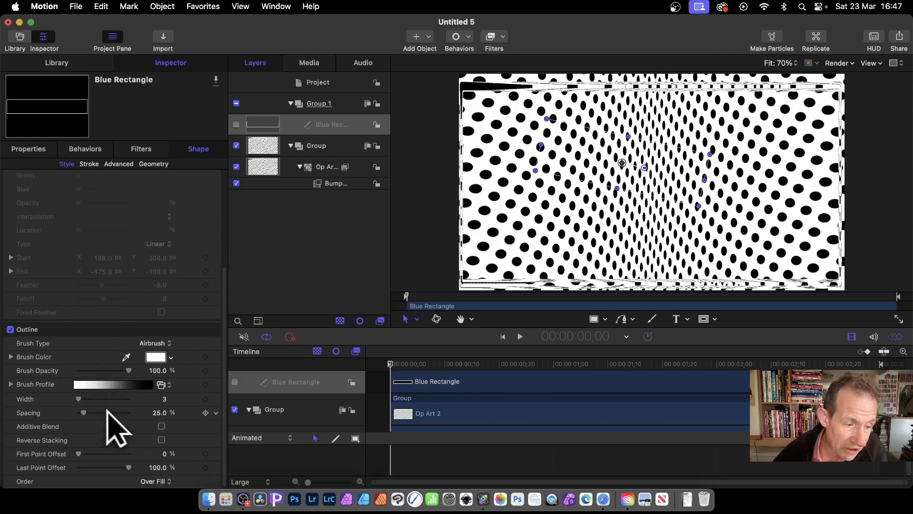
{"action": "left_click_drag", "start_coordinate": [85, 412], "coordinate": [115, 395]}
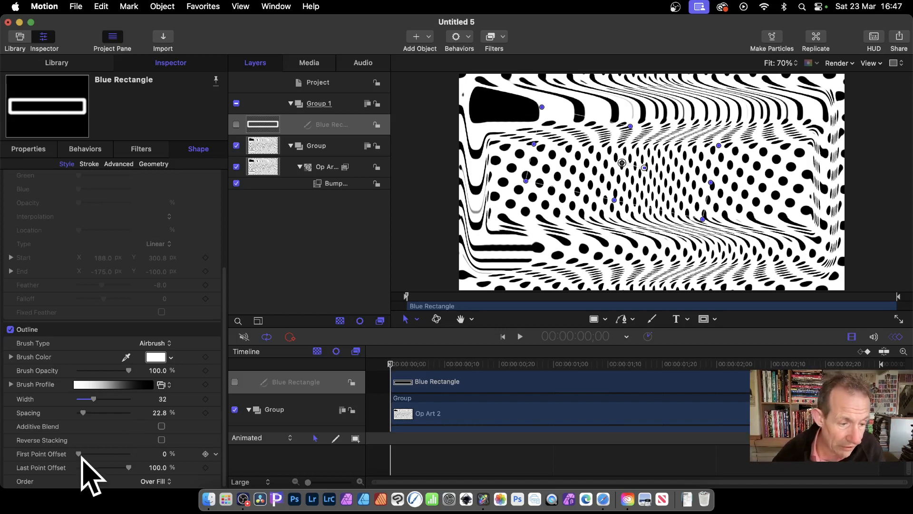
{"action": "left_click_drag", "start_coordinate": [80, 453], "coordinate": [84, 454]}
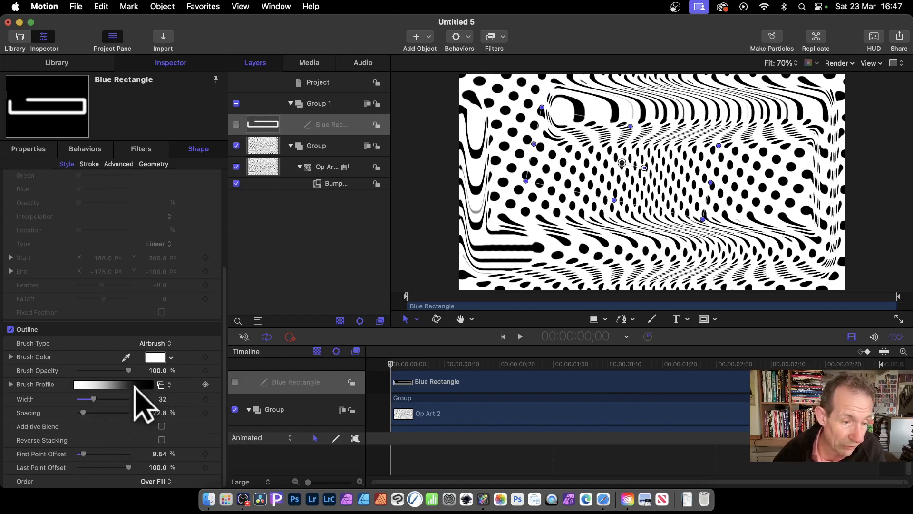
- Try several gradient presets on the outline's brush profile, including Dawn Purple and Dusk, and settle on a solid white profile
{"action": "left_click", "coordinate": [168, 385]}
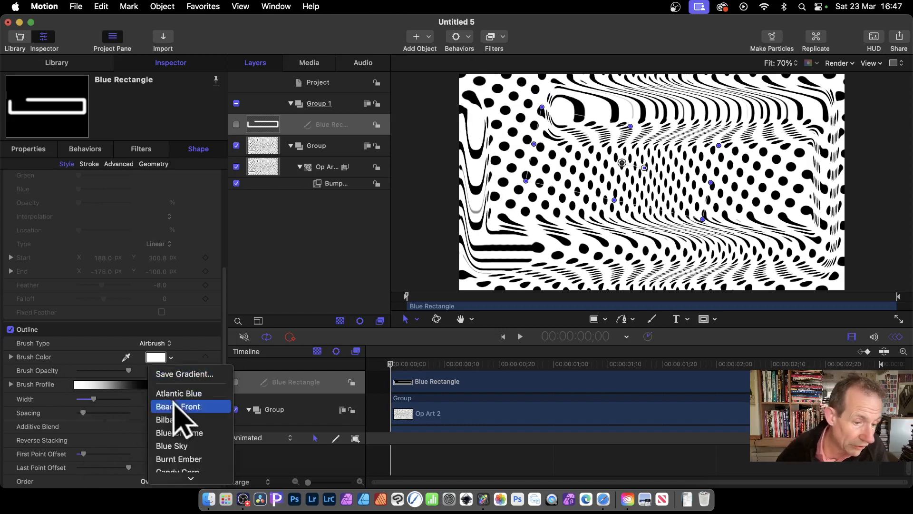
{"action": "left_click", "coordinate": [185, 369]}
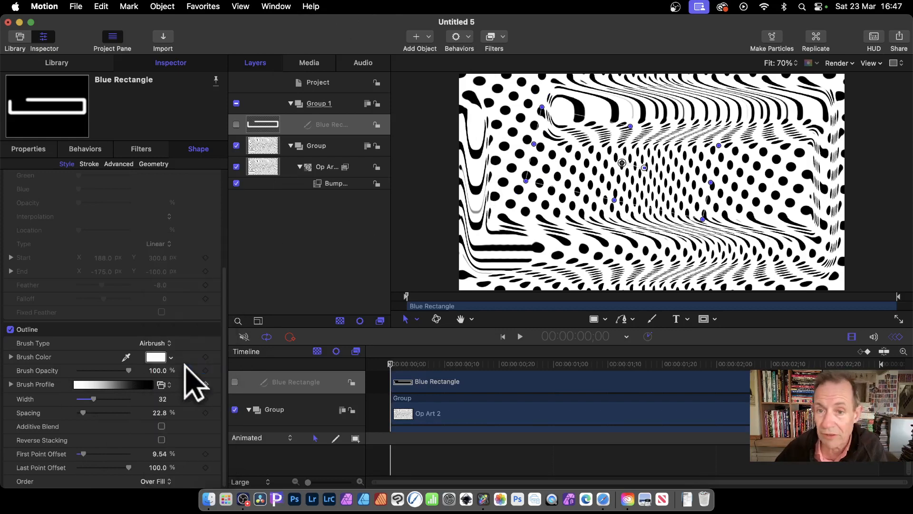
{"action": "left_click", "coordinate": [163, 385]}
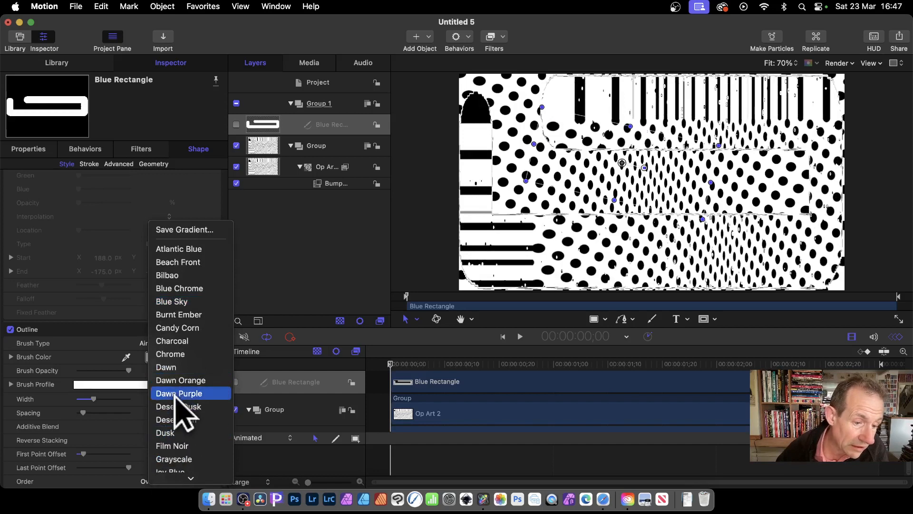
{"action": "left_click", "coordinate": [178, 394]}
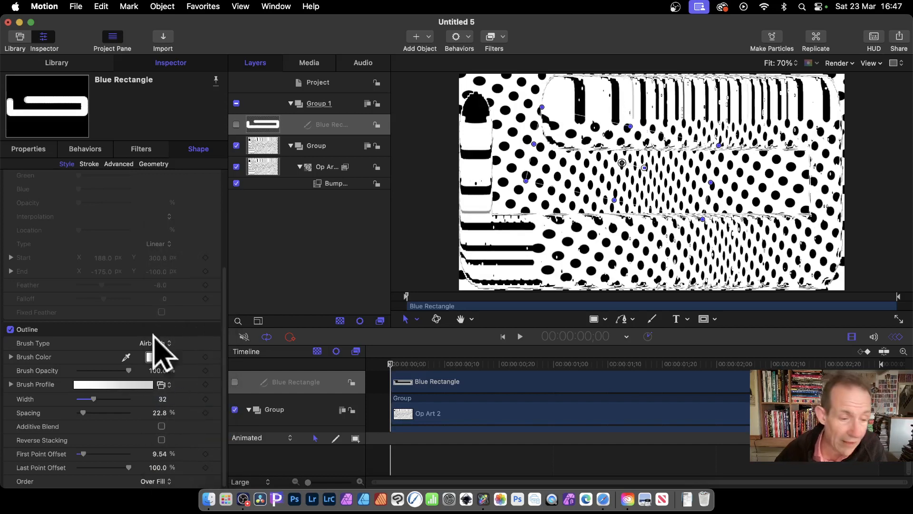
{"action": "left_click", "coordinate": [163, 385]}
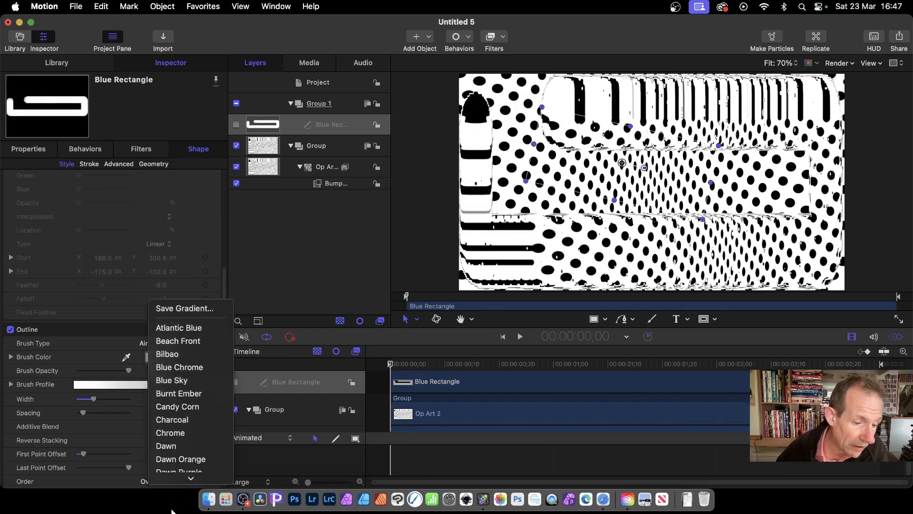
{"action": "scroll", "coordinate": [200, 458], "scroll_direction": "down", "scroll_amount": 3}
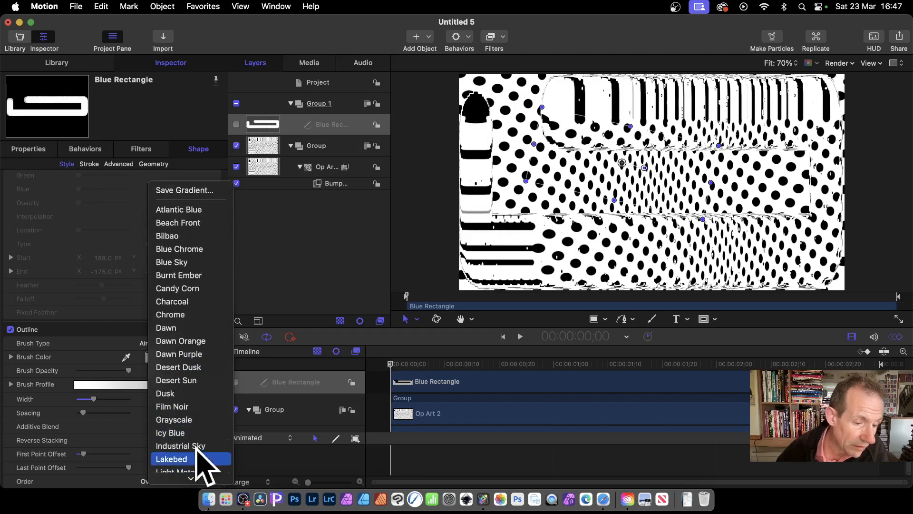
{"action": "left_click", "coordinate": [191, 393]}
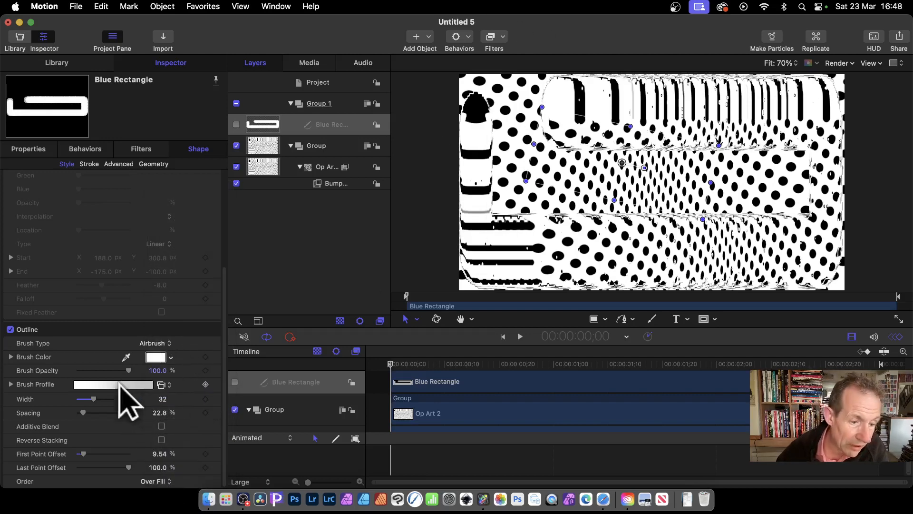
{"action": "left_click", "coordinate": [162, 384]}
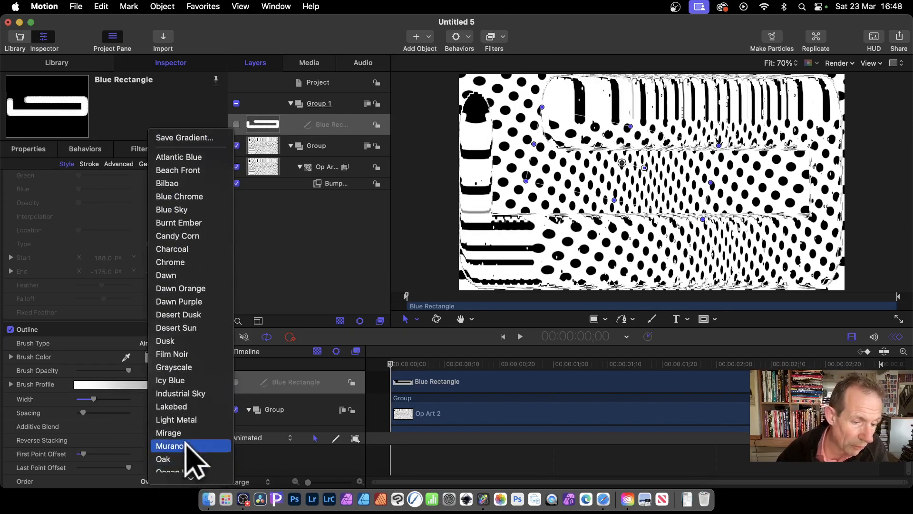
{"action": "left_click", "coordinate": [184, 458]}
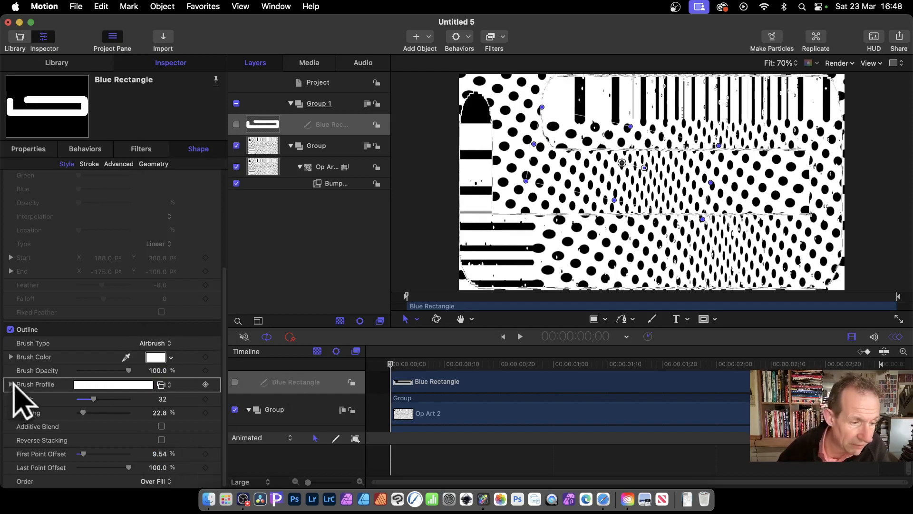
- Expand the brush profile, then set the outline's width to 56, spacing to 113.46% and first point offset to 17.57%
{"action": "left_click", "coordinate": [11, 385]}
{"action": "scroll", "coordinate": [96, 419], "scroll_direction": "down", "scroll_amount": 3}
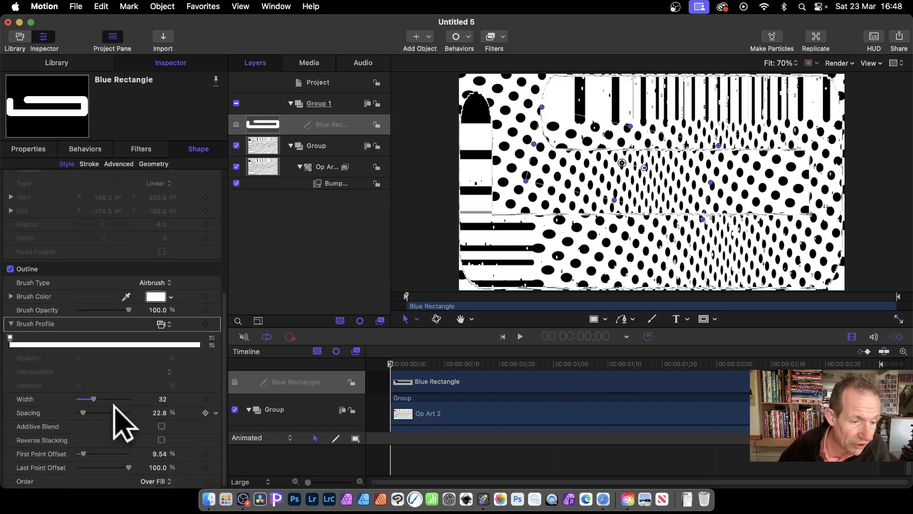
{"action": "left_click_drag", "start_coordinate": [94, 398], "coordinate": [106, 413]}
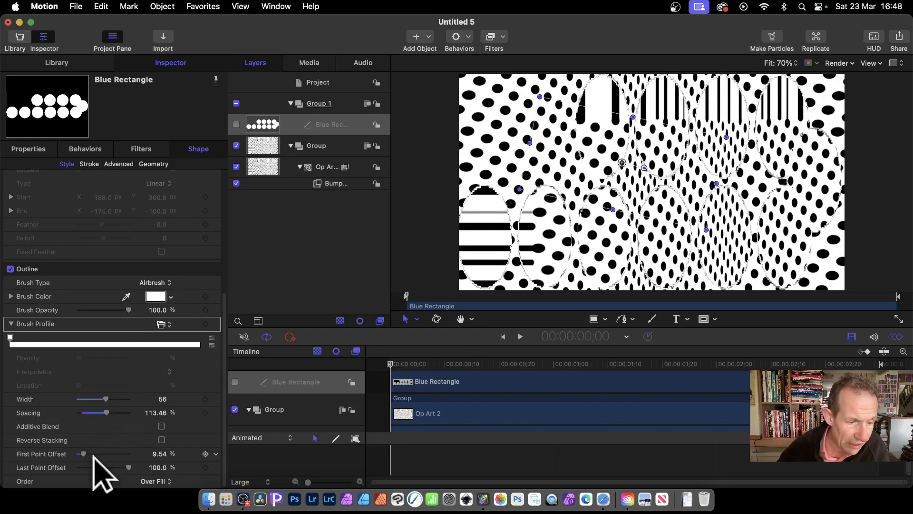
{"action": "left_click_drag", "start_coordinate": [83, 454], "coordinate": [87, 454]}
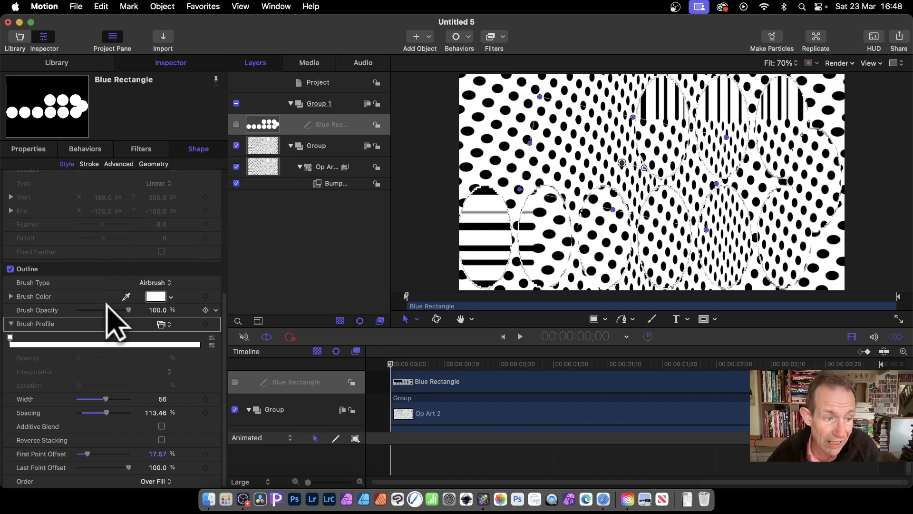
- Try the Image brush type on the rectangle's outline, then switch the brush type to Solid
{"action": "left_click", "coordinate": [166, 283]}
{"action": "left_click", "coordinate": [160, 300]}
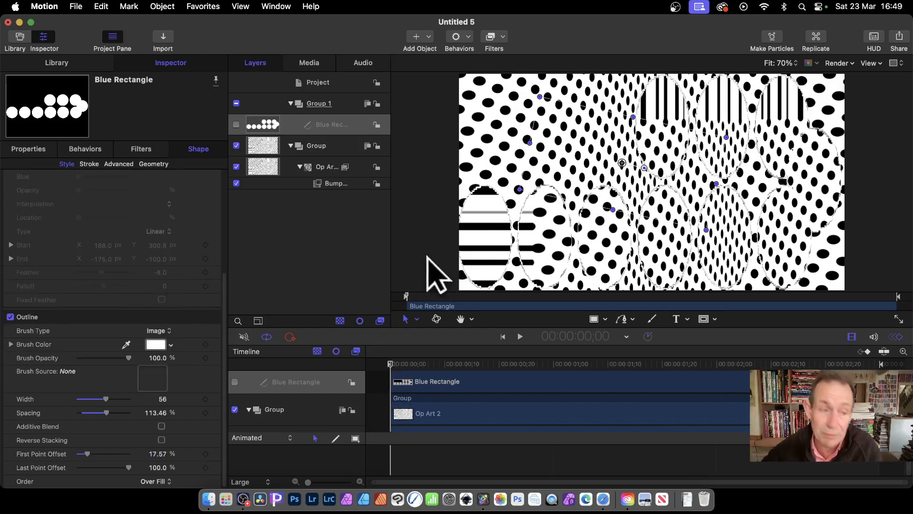
{"action": "left_click", "coordinate": [158, 331]}
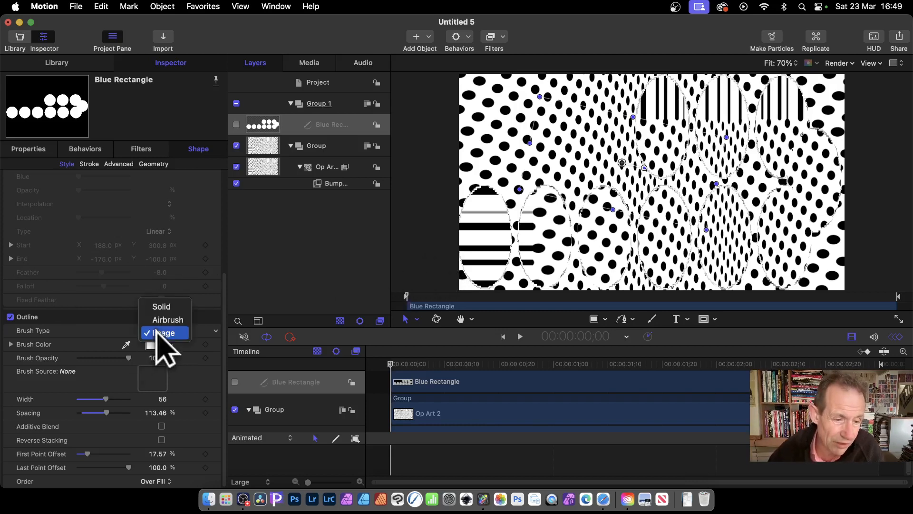
{"action": "left_click", "coordinate": [162, 308]}
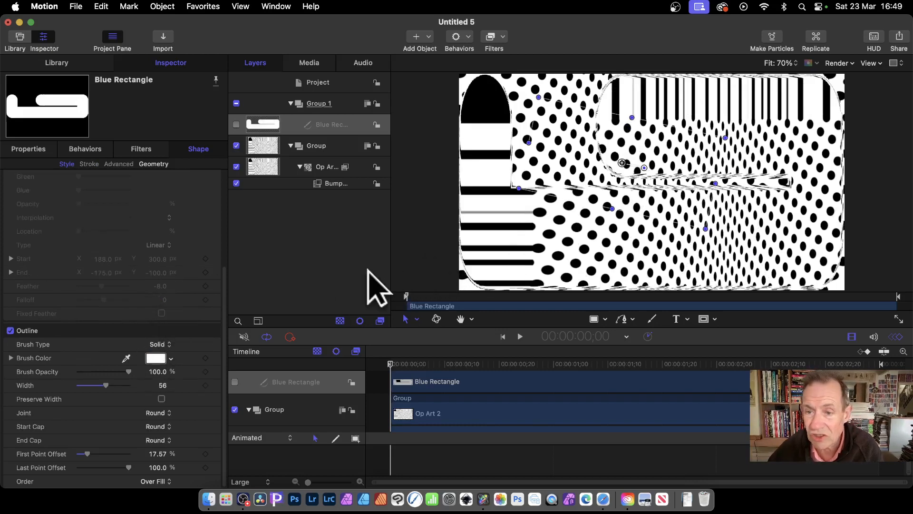